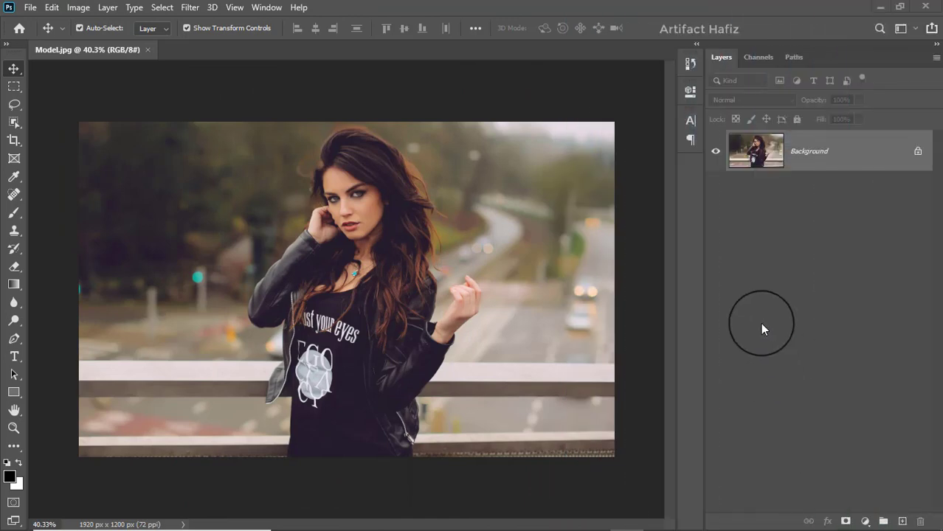
Duplicate Model.jpg's Background layer as a new 'Background copy' layer
{"action": "left_click_drag", "start_coordinate": [787, 168], "coordinate": [835, 330]}
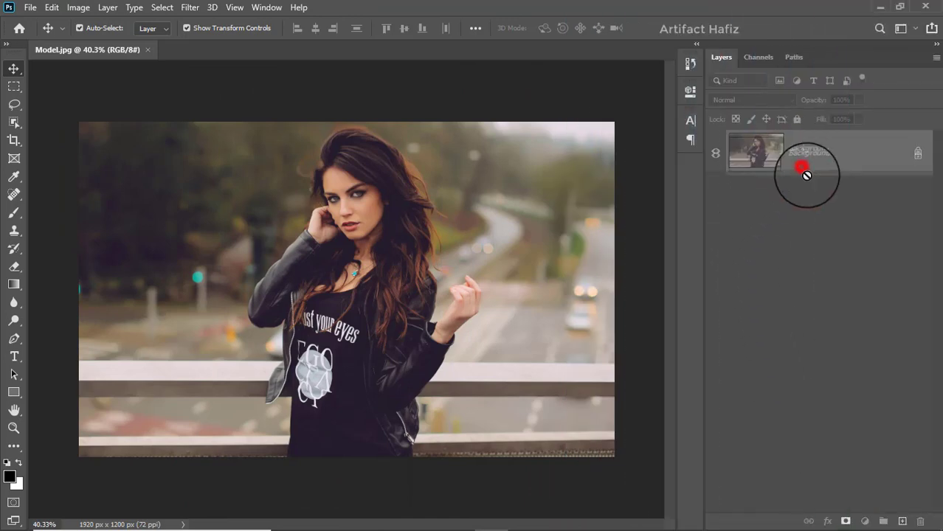
{"action": "left_click_drag", "start_coordinate": [835, 331], "coordinate": [901, 521]}
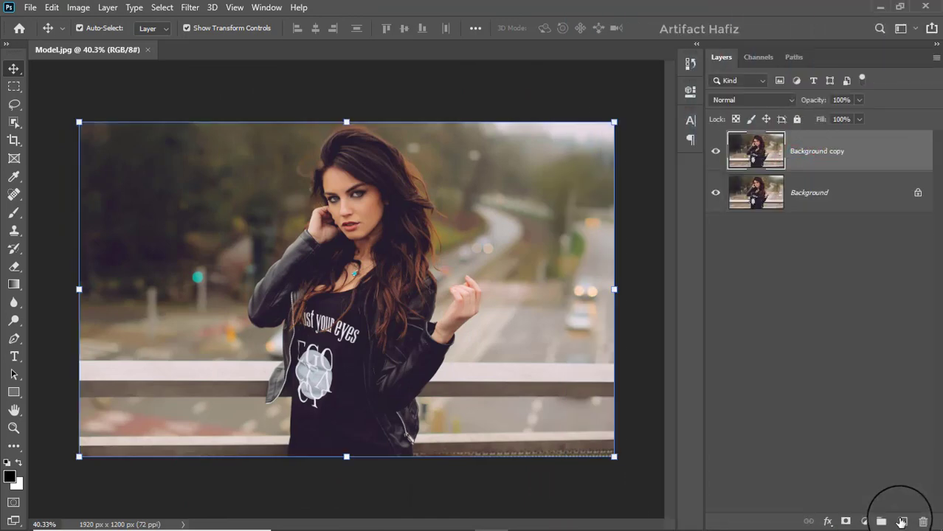
Convert Background copy for Smart Filters and apply the Camera Raw Filter
{"action": "left_click", "coordinate": [189, 9]}
{"action": "left_click", "coordinate": [201, 42]}
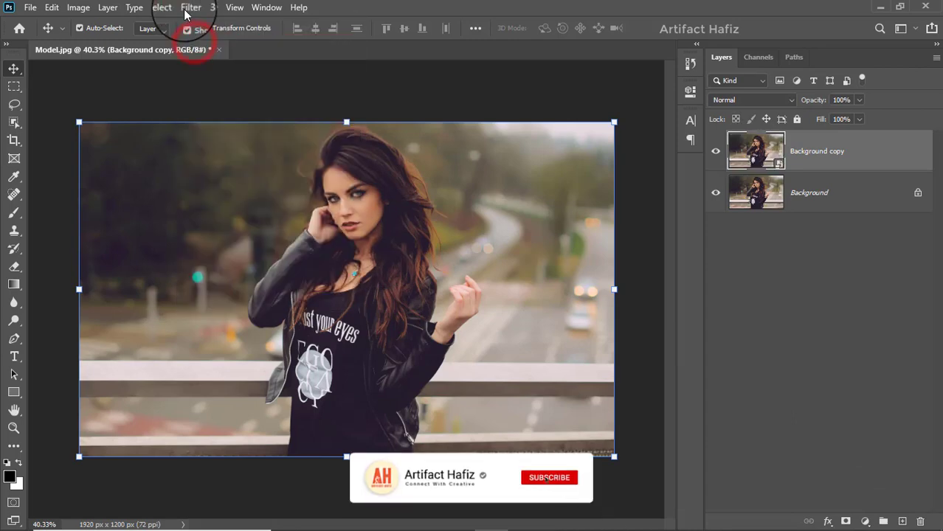
{"action": "left_click", "coordinate": [188, 8]}
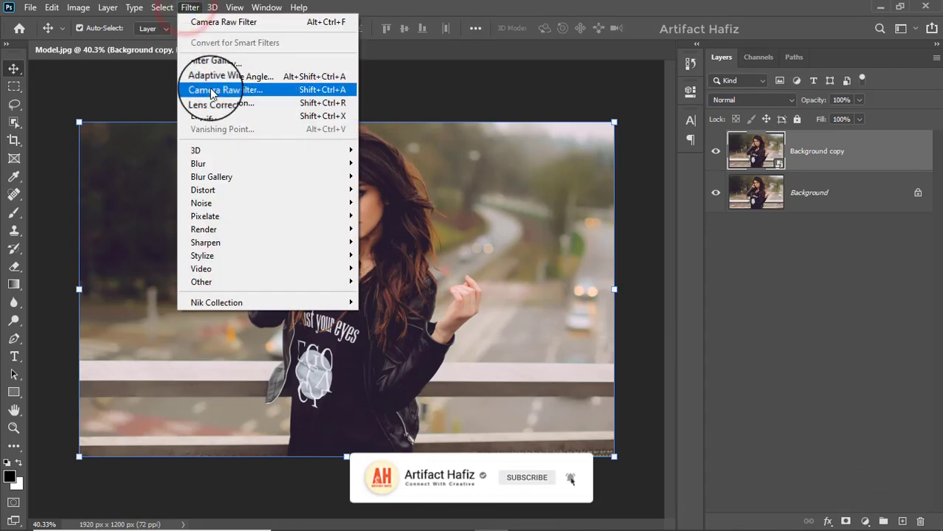
{"action": "left_click", "coordinate": [211, 89]}
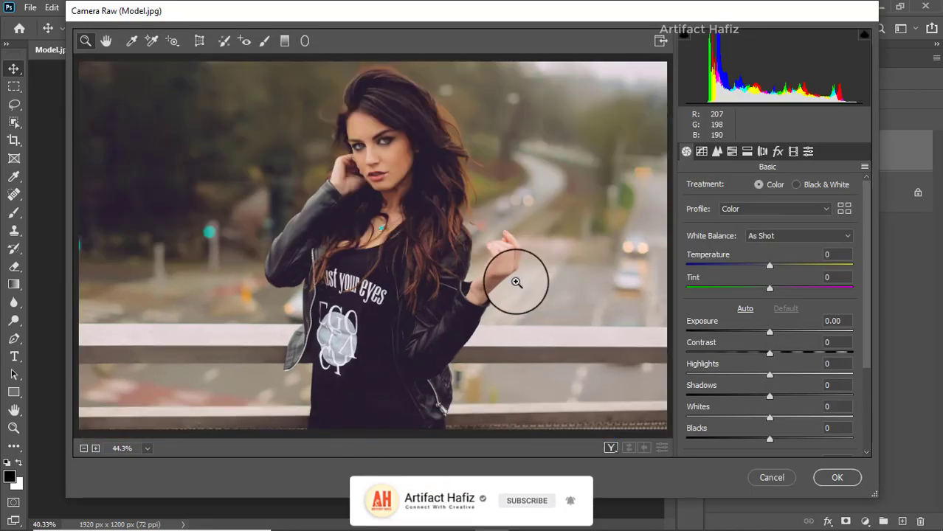
Set Camera Raw Vibrance +9, adjust Dehaze, Blacks -4, Shadows +17 and Highlights -38
{"action": "scroll", "coordinate": [756, 362], "scroll_direction": "down", "scroll_amount": 3}
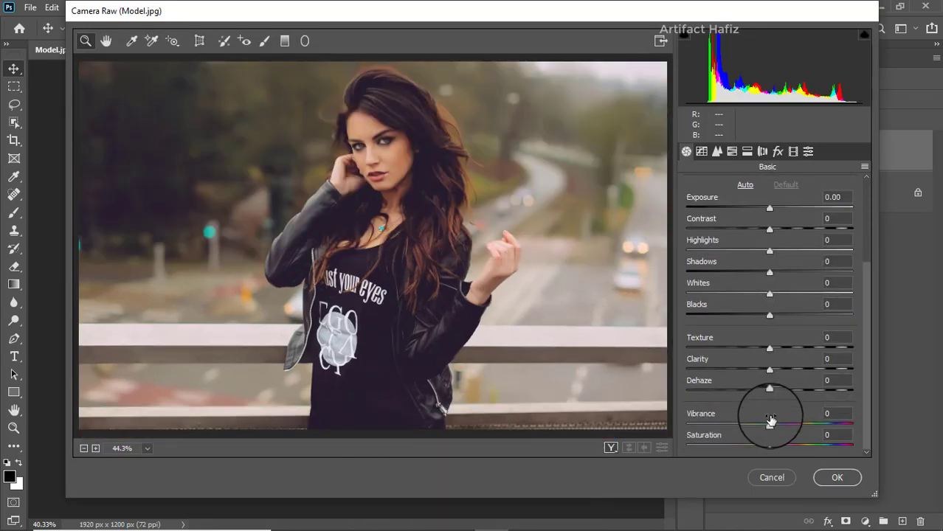
{"action": "mouse_move", "coordinate": [769, 422]}
{"action": "left_mouse_down"}
{"action": "mouse_move", "coordinate": [778, 422]}
{"action": "mouse_move", "coordinate": [767, 450]}
{"action": "left_mouse_up"}
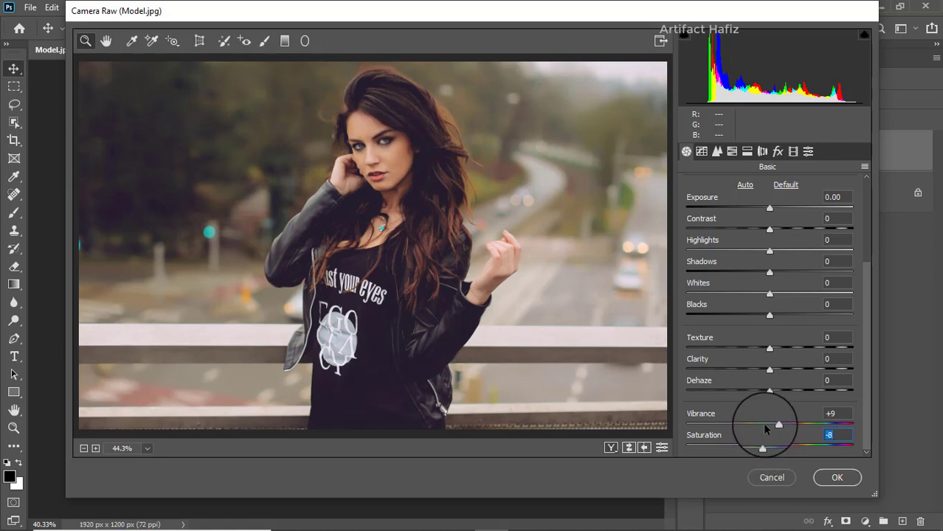
{"action": "scroll", "coordinate": [764, 427], "scroll_direction": "up", "scroll_amount": 1}
{"action": "scroll", "coordinate": [767, 409], "scroll_direction": "down", "scroll_amount": 1}
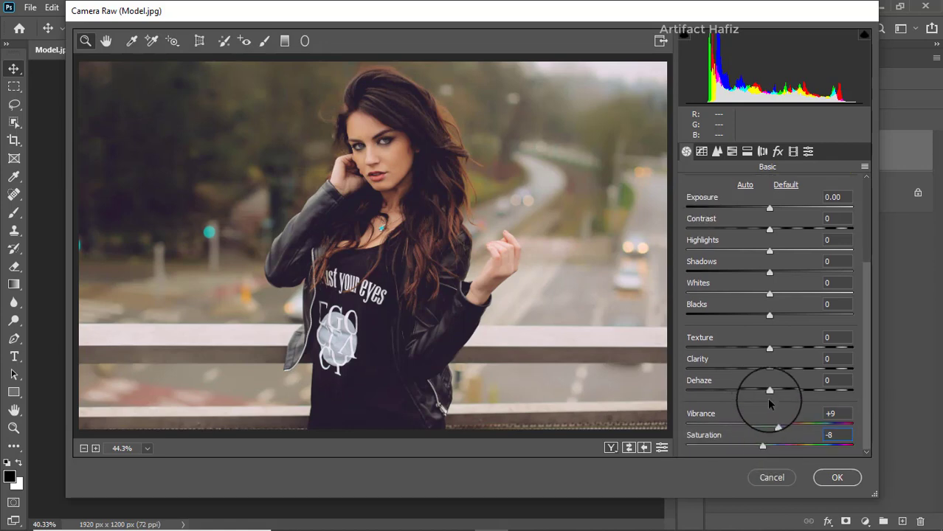
{"action": "mouse_move", "coordinate": [769, 392]}
{"action": "left_mouse_down"}
{"action": "mouse_move", "coordinate": [751, 391]}
{"action": "mouse_move", "coordinate": [771, 397]}
{"action": "mouse_move", "coordinate": [748, 370]}
{"action": "mouse_move", "coordinate": [770, 373]}
{"action": "mouse_move", "coordinate": [757, 347]}
{"action": "left_mouse_up"}
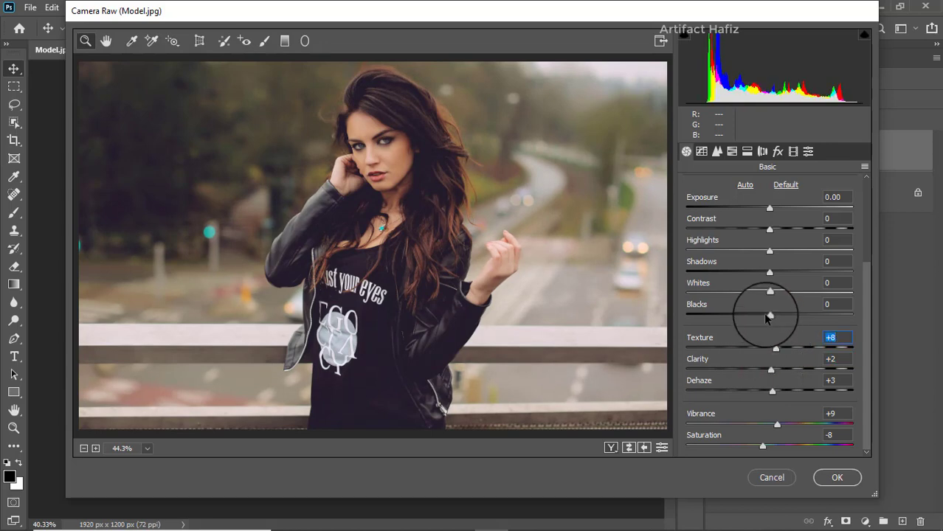
{"action": "mouse_move", "coordinate": [769, 315]}
{"action": "left_mouse_down"}
{"action": "mouse_move", "coordinate": [773, 323]}
{"action": "mouse_move", "coordinate": [769, 296]}
{"action": "left_mouse_up"}
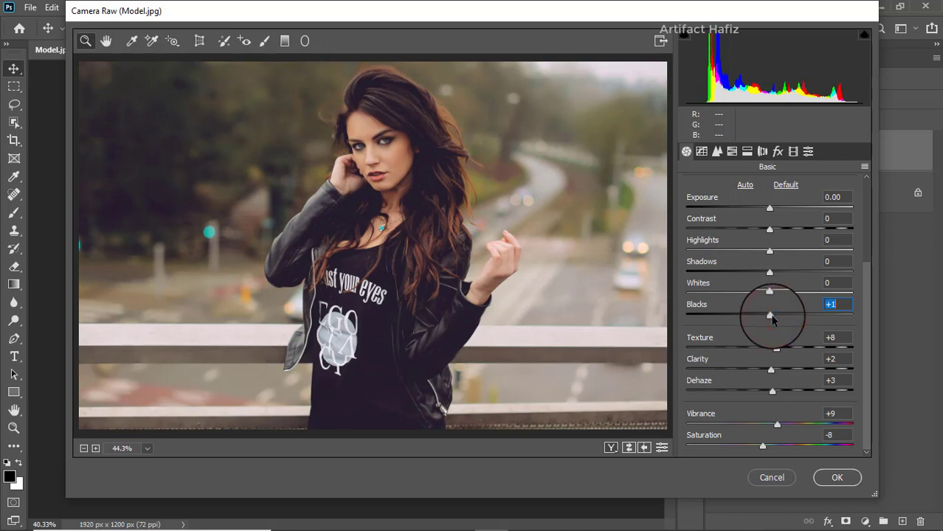
{"action": "mouse_move", "coordinate": [772, 319]}
{"action": "left_mouse_down"}
{"action": "mouse_move", "coordinate": [765, 315]}
{"action": "mouse_move", "coordinate": [797, 304]}
{"action": "left_mouse_up"}
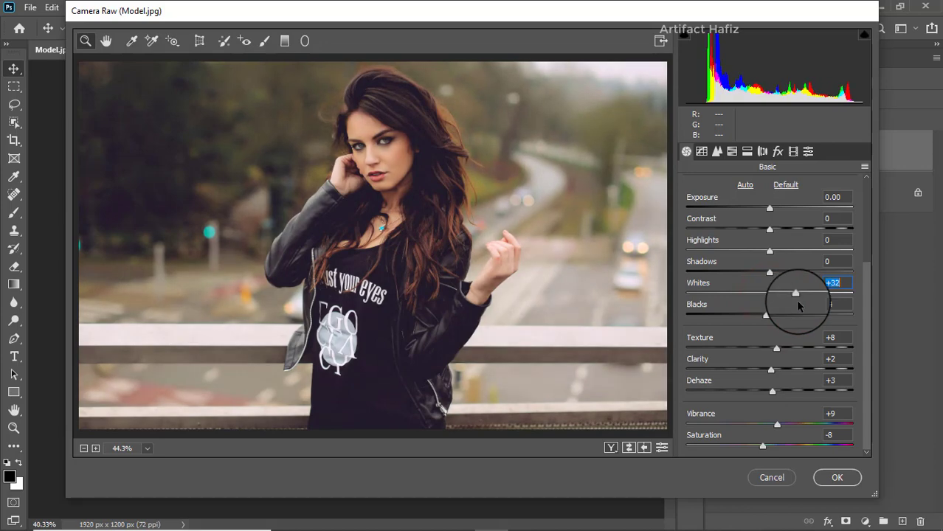
{"action": "mouse_move", "coordinate": [768, 272]}
{"action": "left_mouse_down"}
{"action": "mouse_move", "coordinate": [805, 275]}
{"action": "mouse_move", "coordinate": [783, 273]}
{"action": "left_mouse_up"}
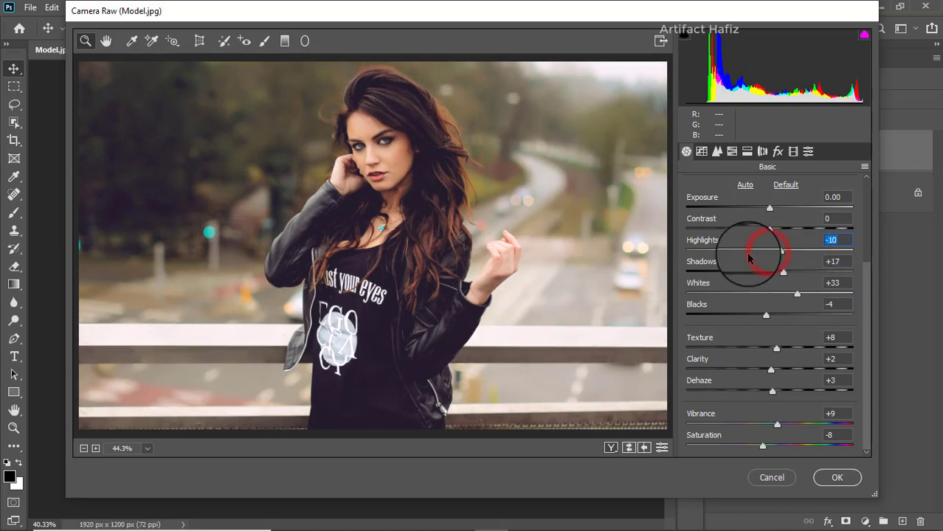
{"action": "mouse_move", "coordinate": [801, 253]}
{"action": "left_mouse_down"}
{"action": "mouse_move", "coordinate": [725, 254]}
{"action": "mouse_move", "coordinate": [766, 229]}
{"action": "left_mouse_up"}
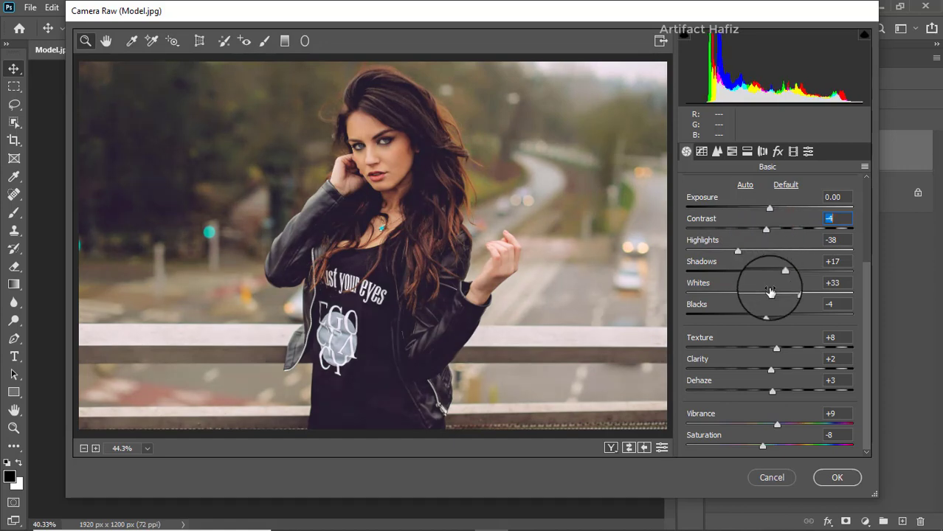
In the Tone Curve point view, move the RGB black point and white point inward
{"action": "left_click", "coordinate": [700, 152]}
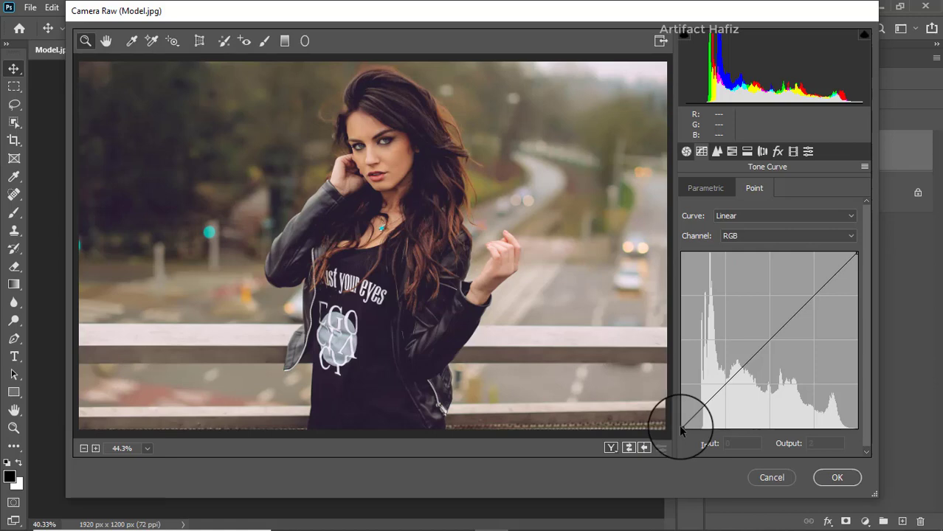
{"action": "left_click_drag", "start_coordinate": [682, 430], "coordinate": [688, 433]}
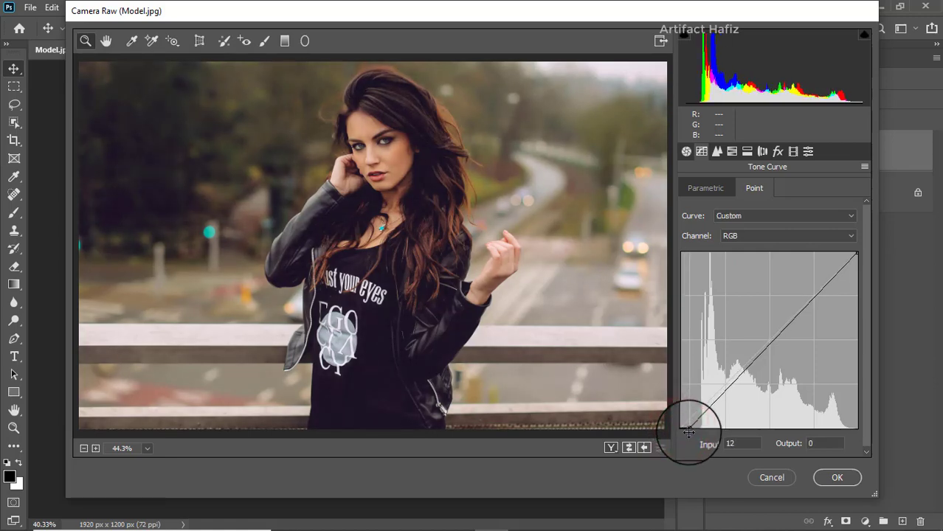
{"action": "mouse_move", "coordinate": [688, 432]}
{"action": "left_mouse_down"}
{"action": "mouse_move", "coordinate": [698, 436]}
{"action": "mouse_move", "coordinate": [689, 438]}
{"action": "left_mouse_up"}
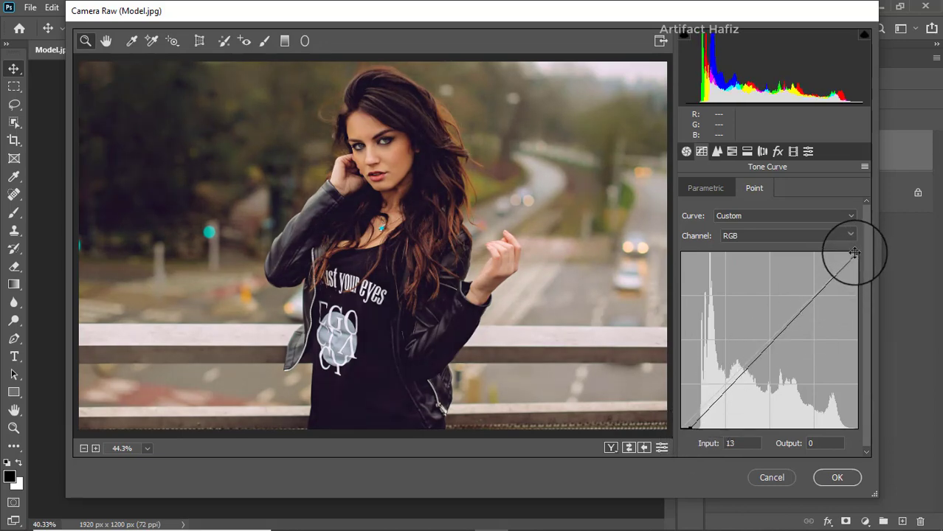
{"action": "left_click_drag", "start_coordinate": [853, 253], "coordinate": [843, 253]}
Raise the black points on the Red, Green and Blue curves (Blue input 18)
{"action": "left_click", "coordinate": [742, 240]}
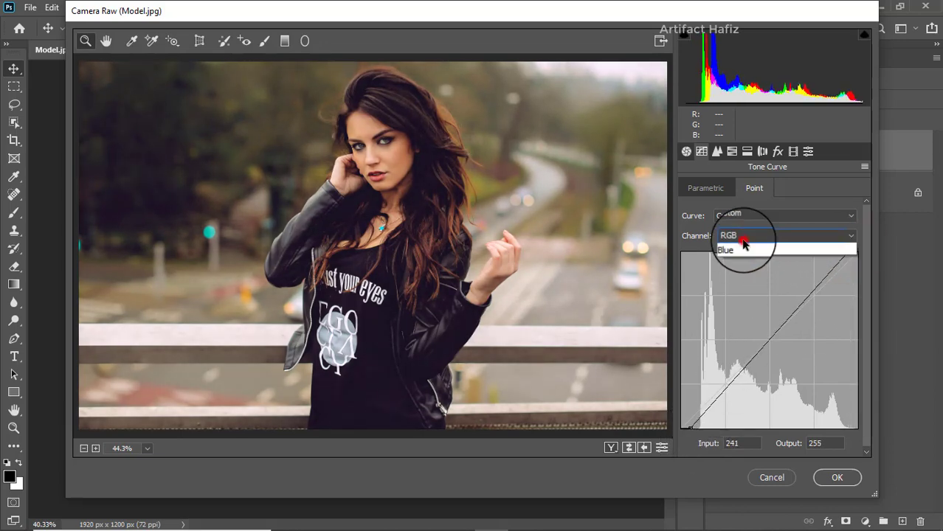
{"action": "left_click", "coordinate": [741, 251]}
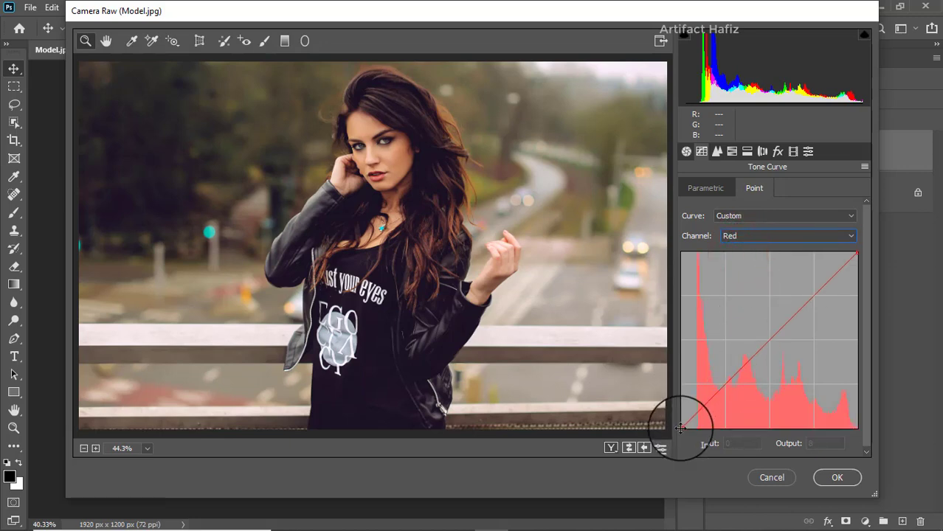
{"action": "left_click_drag", "start_coordinate": [680, 428], "coordinate": [694, 428]}
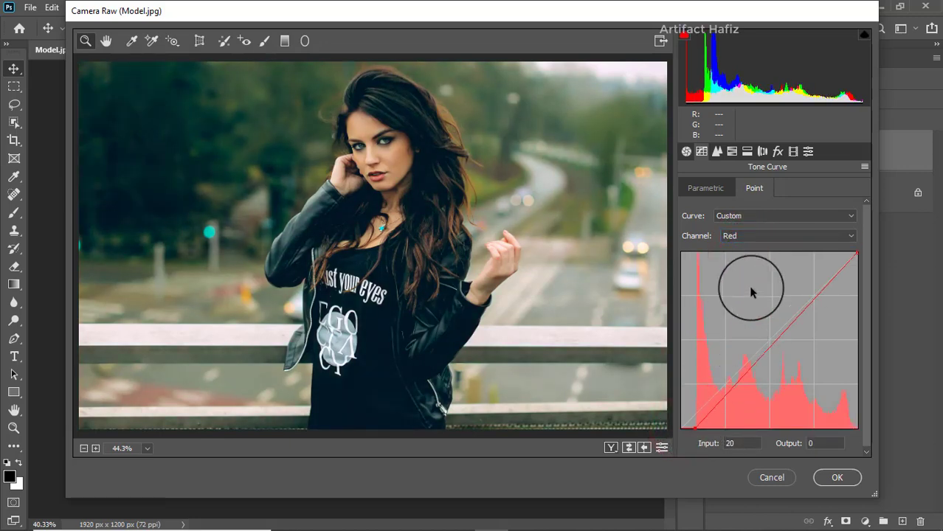
{"action": "left_click", "coordinate": [753, 236]}
{"action": "left_click", "coordinate": [752, 267]}
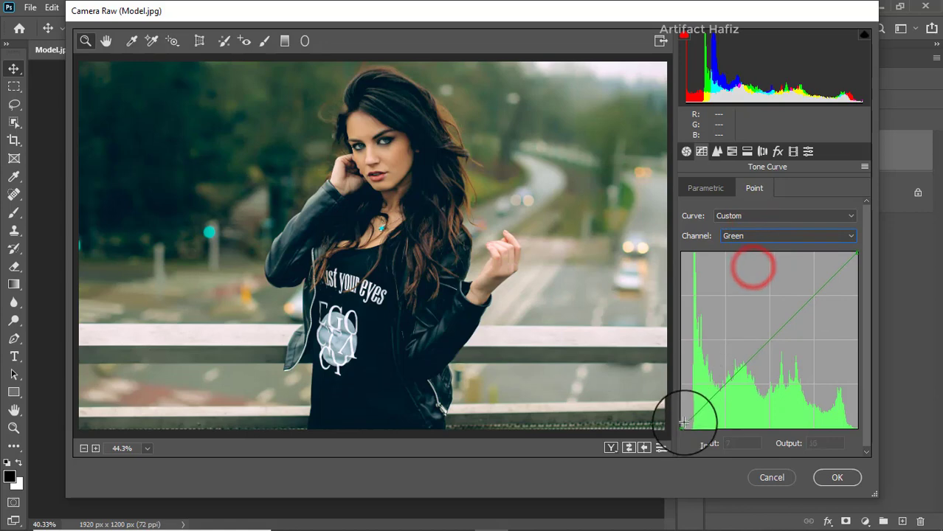
{"action": "left_click_drag", "start_coordinate": [680, 428], "coordinate": [690, 428]}
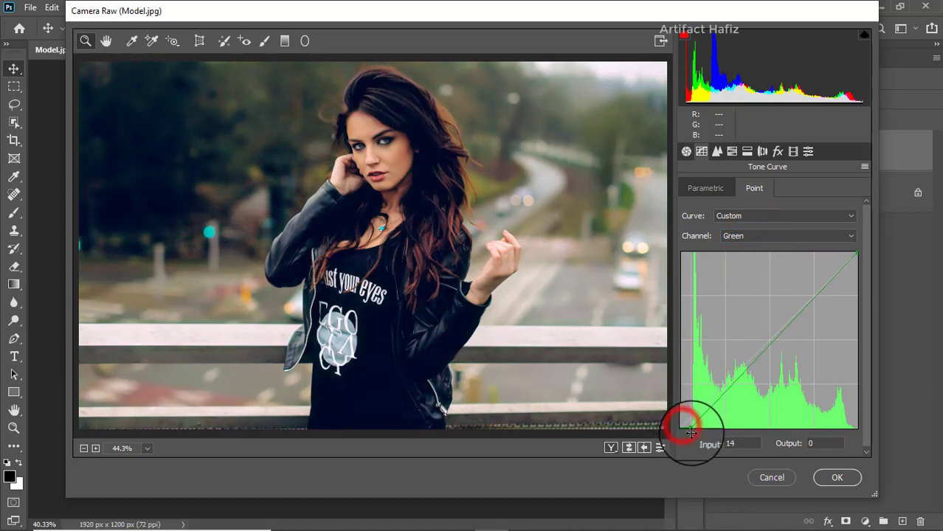
{"action": "left_click", "coordinate": [754, 236]}
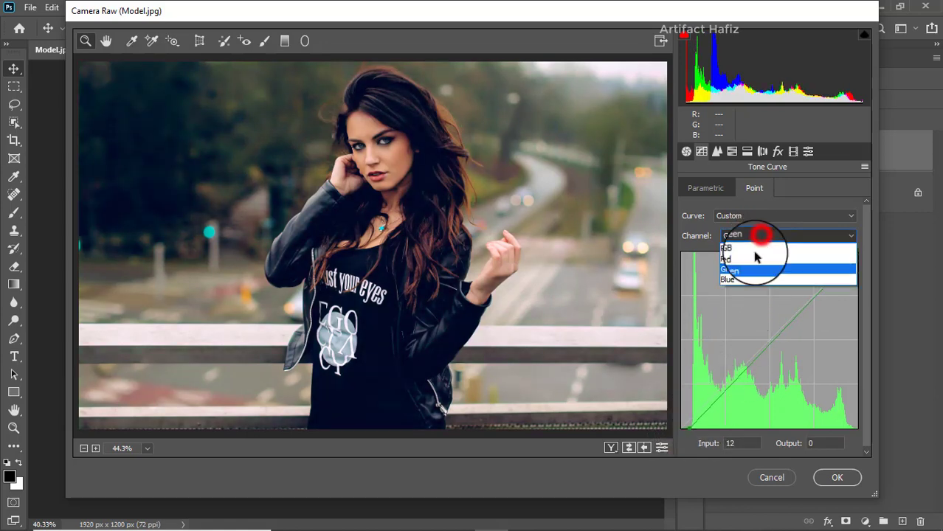
{"action": "left_click", "coordinate": [746, 281]}
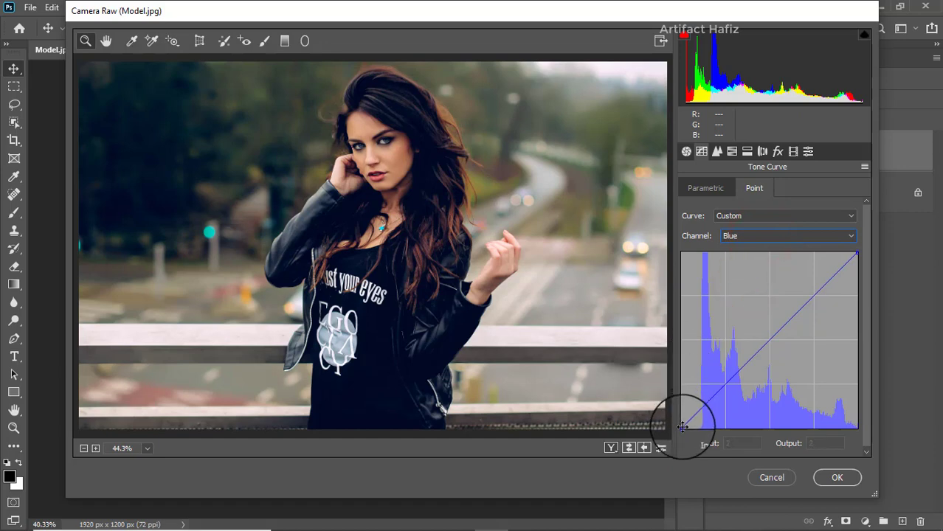
{"action": "mouse_move", "coordinate": [680, 428]}
{"action": "left_mouse_down"}
{"action": "mouse_move", "coordinate": [695, 428]}
{"action": "mouse_move", "coordinate": [694, 444]}
{"action": "left_mouse_up"}
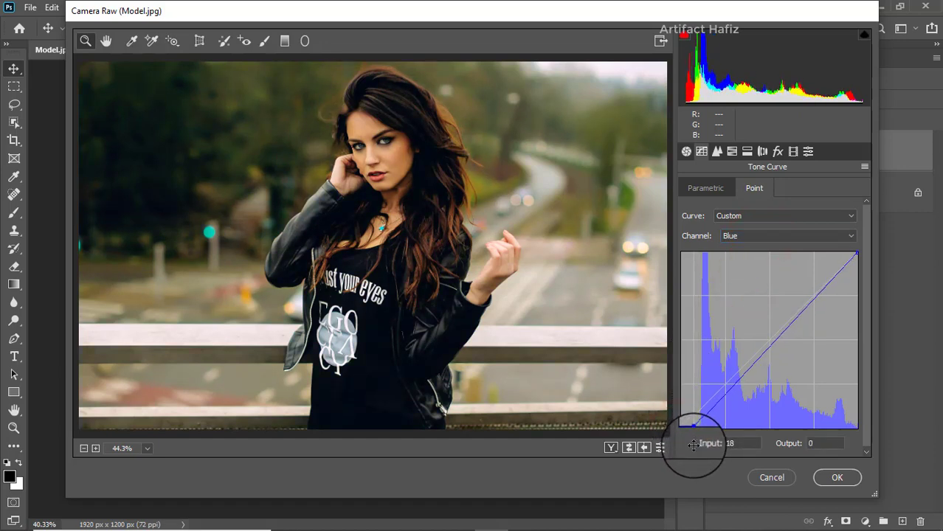
Set Detail sharpening Amount to 22 and Luminance noise reduction to 7
{"action": "left_click", "coordinate": [717, 152]}
{"action": "left_click_drag", "start_coordinate": [687, 209], "coordinate": [709, 209]}
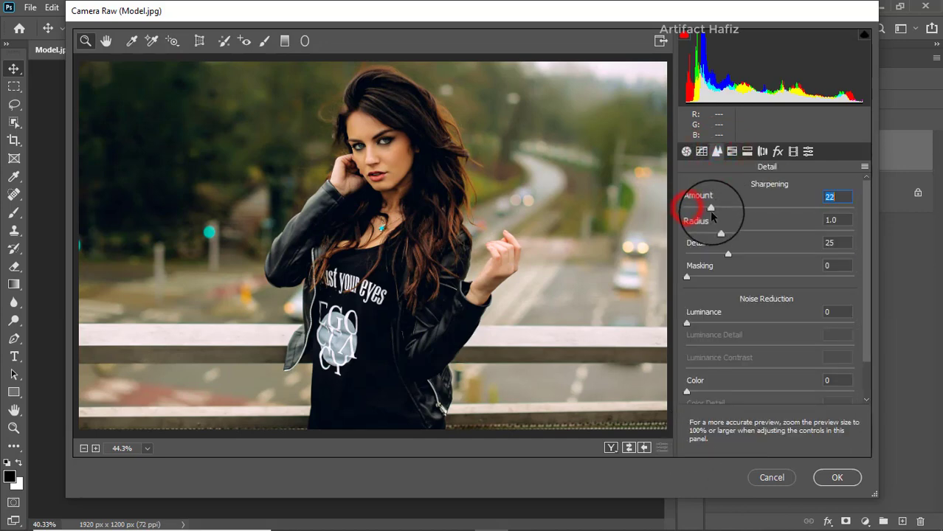
{"action": "left_click_drag", "start_coordinate": [686, 323], "coordinate": [693, 324]}
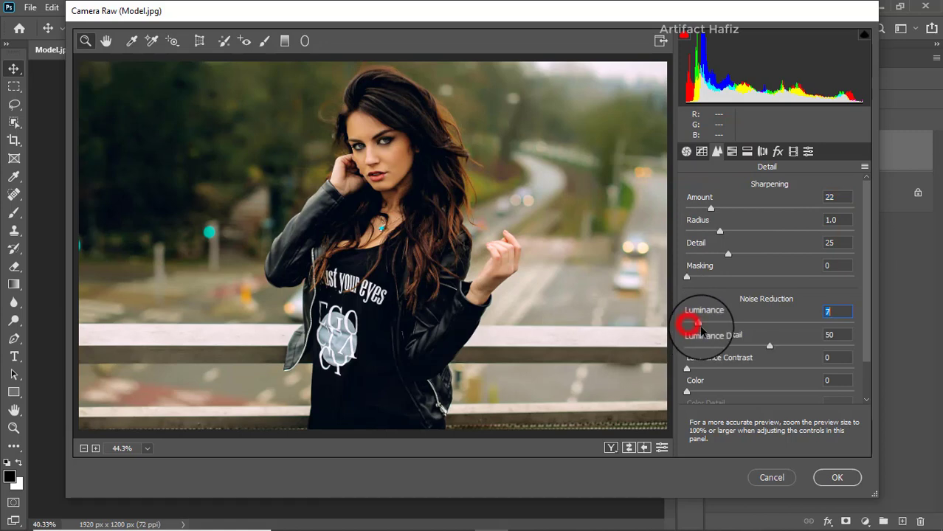
Set HSL saturation for Yellows and Greens to -100
{"action": "left_click", "coordinate": [732, 152]}
{"action": "left_click", "coordinate": [741, 187]}
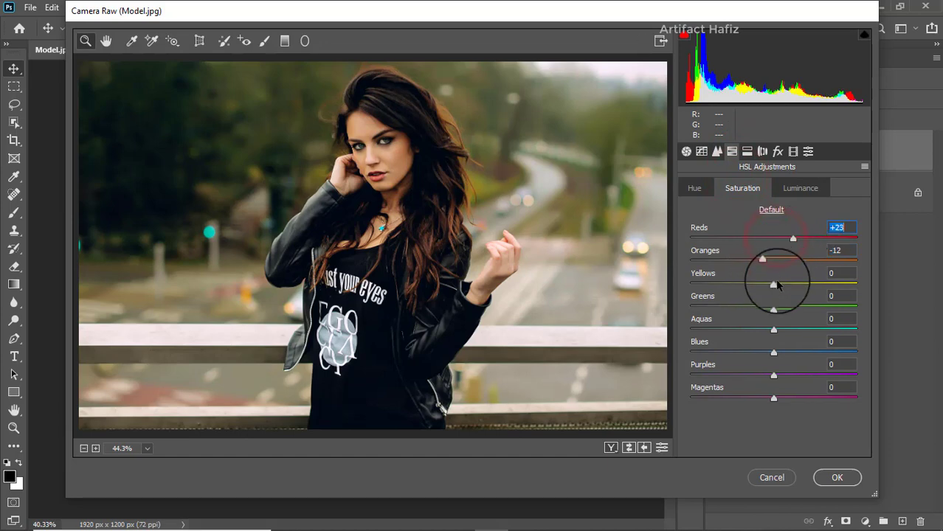
{"action": "left_click_drag", "start_coordinate": [773, 284], "coordinate": [659, 284]}
{"action": "left_click", "coordinate": [773, 308]}
{"action": "left_click_drag", "start_coordinate": [773, 310], "coordinate": [692, 313]}
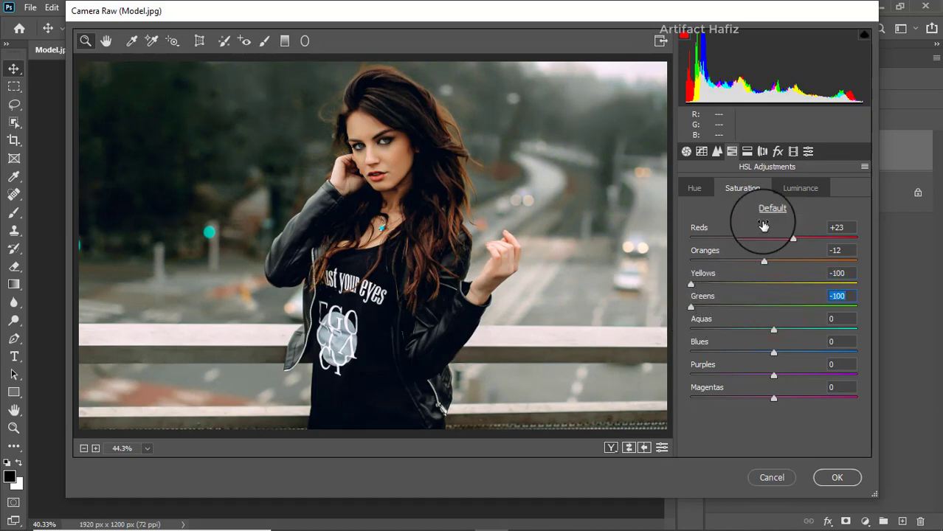
Darken the Yellows' luminance and shift Yellows and Greens hue to maximum
{"action": "left_click", "coordinate": [793, 189]}
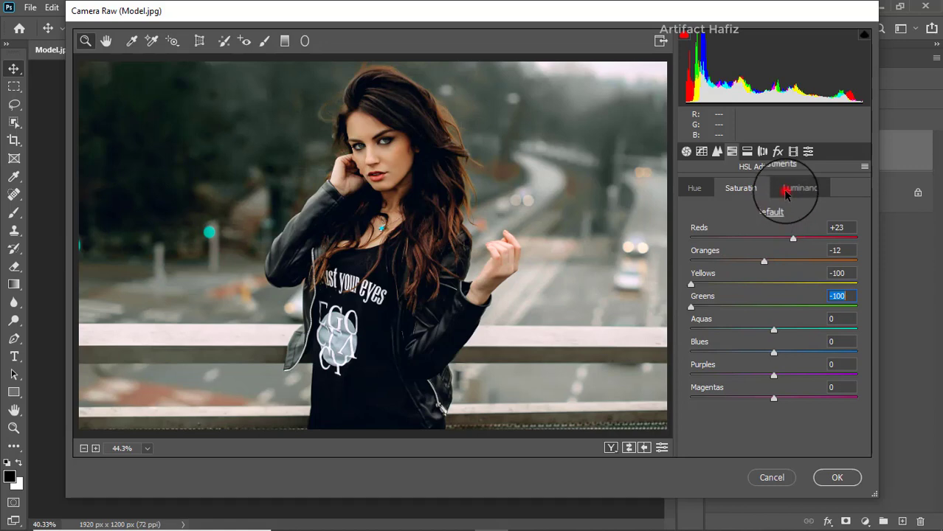
{"action": "mouse_move", "coordinate": [773, 284]}
{"action": "left_mouse_down"}
{"action": "mouse_move", "coordinate": [740, 283]}
{"action": "mouse_move", "coordinate": [728, 311]}
{"action": "mouse_move", "coordinate": [700, 315]}
{"action": "left_mouse_up"}
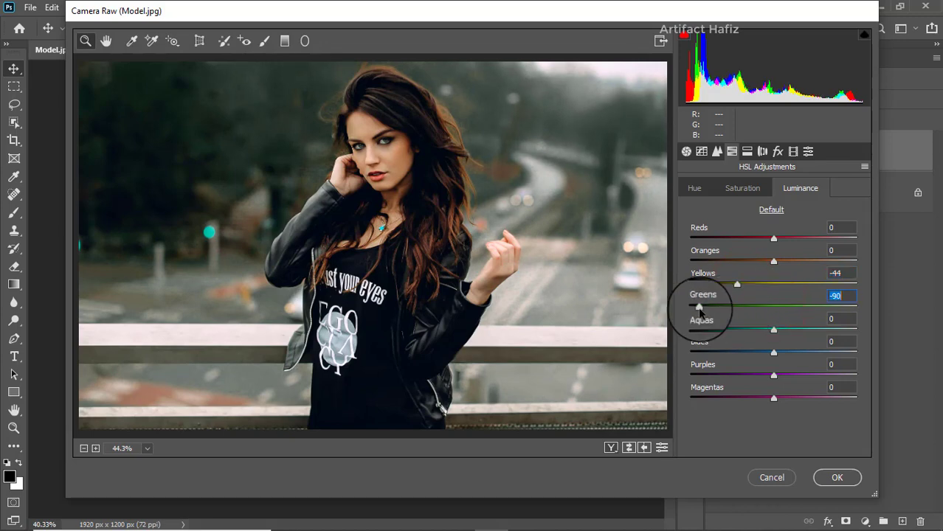
{"action": "left_click", "coordinate": [687, 189]}
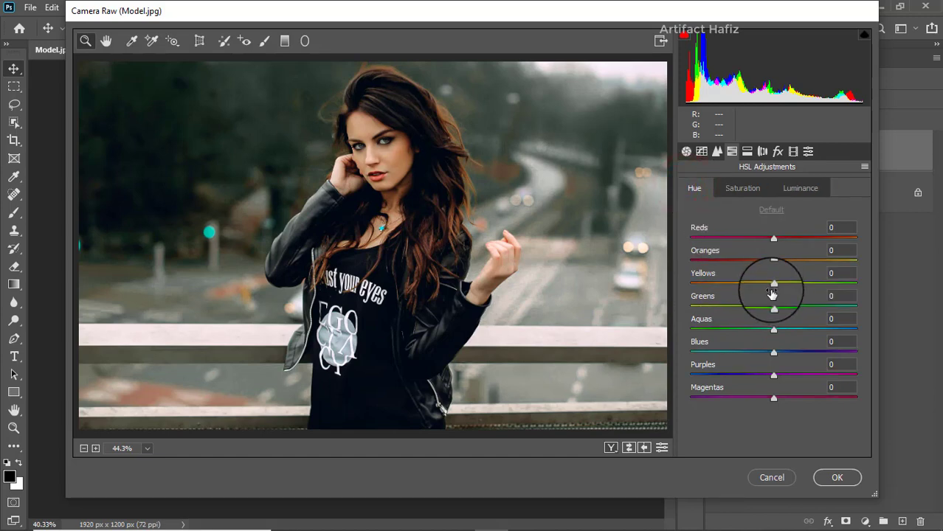
{"action": "left_click_drag", "start_coordinate": [772, 283], "coordinate": [857, 284]}
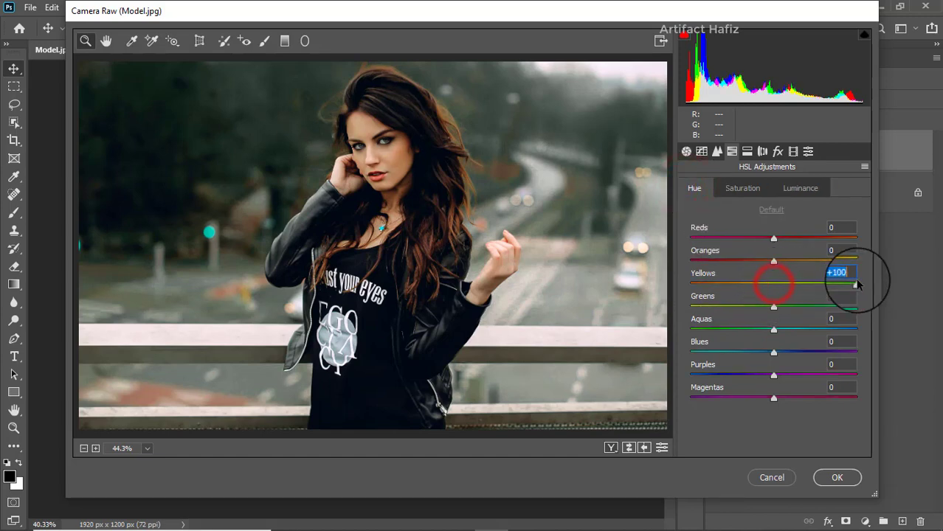
{"action": "left_click_drag", "start_coordinate": [773, 306], "coordinate": [871, 310]}
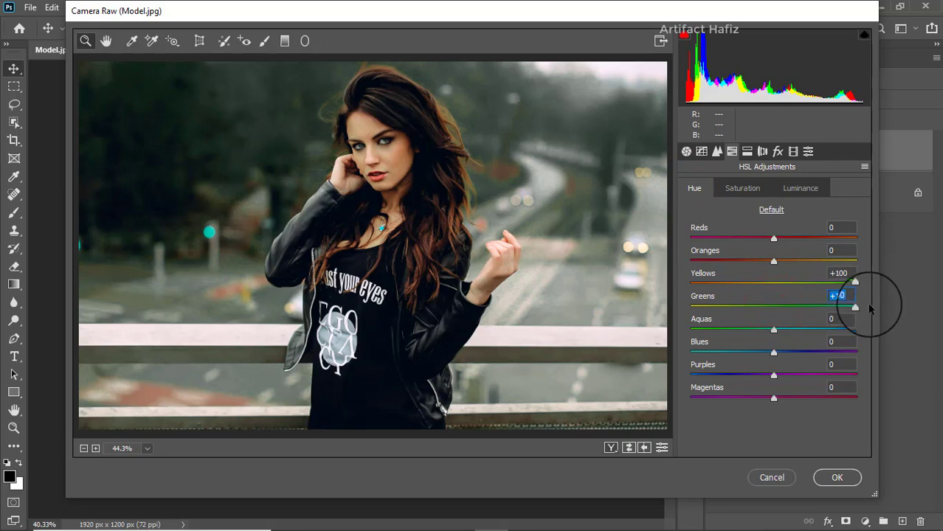
Adjust HSL saturation: Oranges -14, Reds +8, Purples -22
{"action": "left_click", "coordinate": [742, 188]}
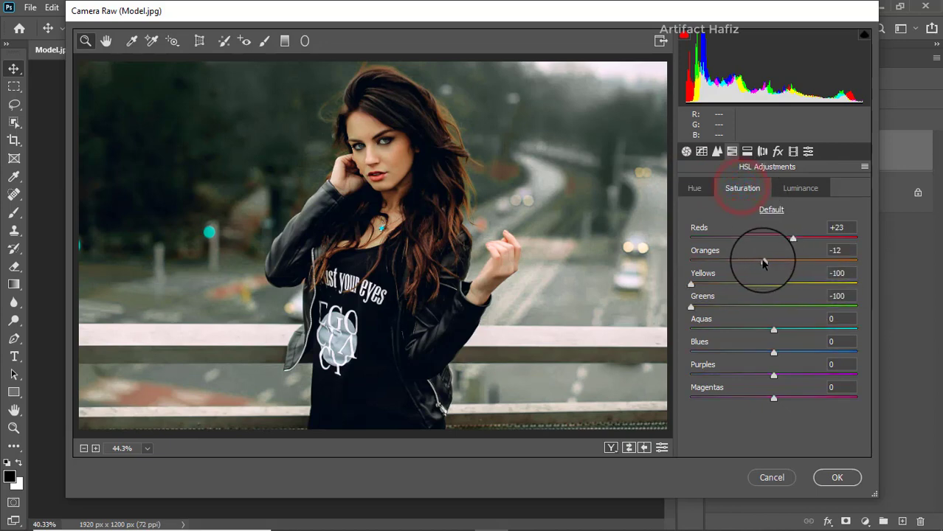
{"action": "left_click_drag", "start_coordinate": [764, 264], "coordinate": [756, 265]}
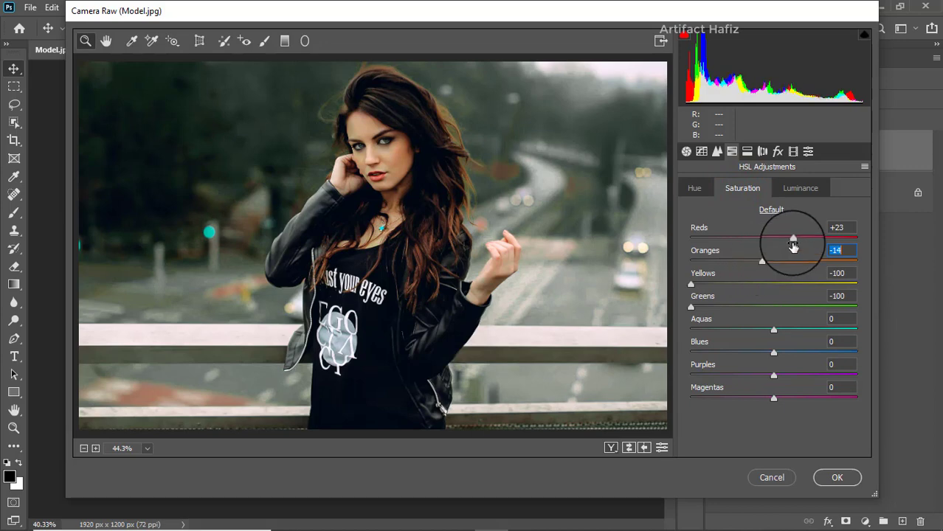
{"action": "left_click_drag", "start_coordinate": [792, 238], "coordinate": [785, 241]}
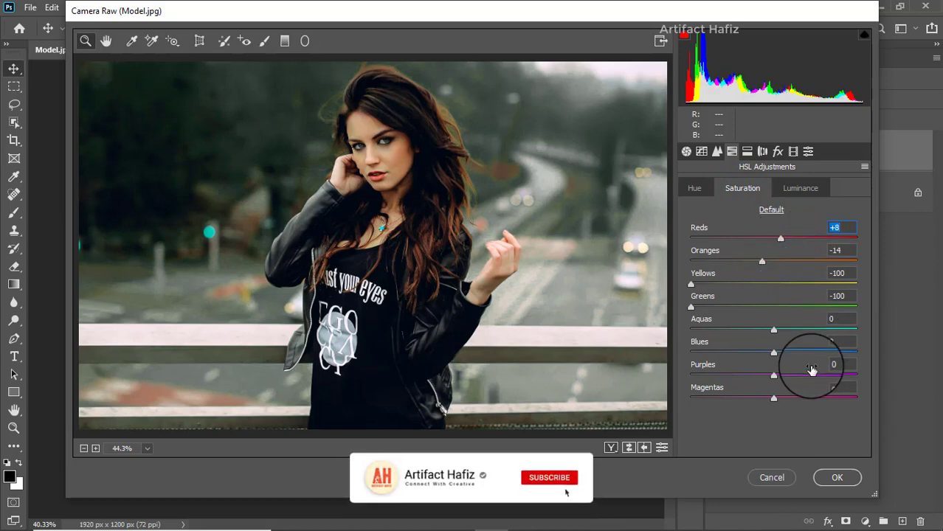
{"action": "mouse_move", "coordinate": [773, 375]}
{"action": "left_mouse_down"}
{"action": "mouse_move", "coordinate": [755, 378]}
{"action": "mouse_move", "coordinate": [756, 399]}
{"action": "left_mouse_up"}
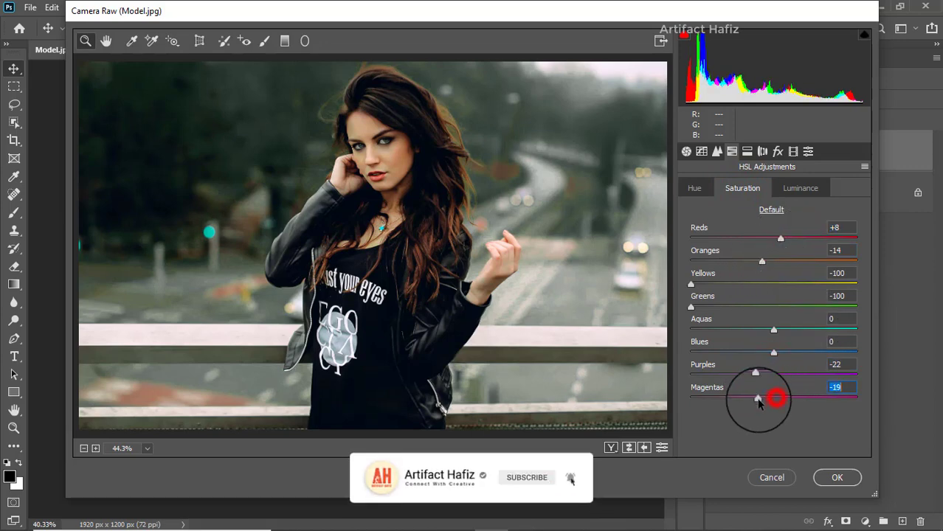
Split-tone shadows to hue 192, saturation 22 and highlights to hue 183, saturation 10
{"action": "left_click", "coordinate": [746, 151]}
{"action": "left_click_drag", "start_coordinate": [695, 337], "coordinate": [793, 337]}
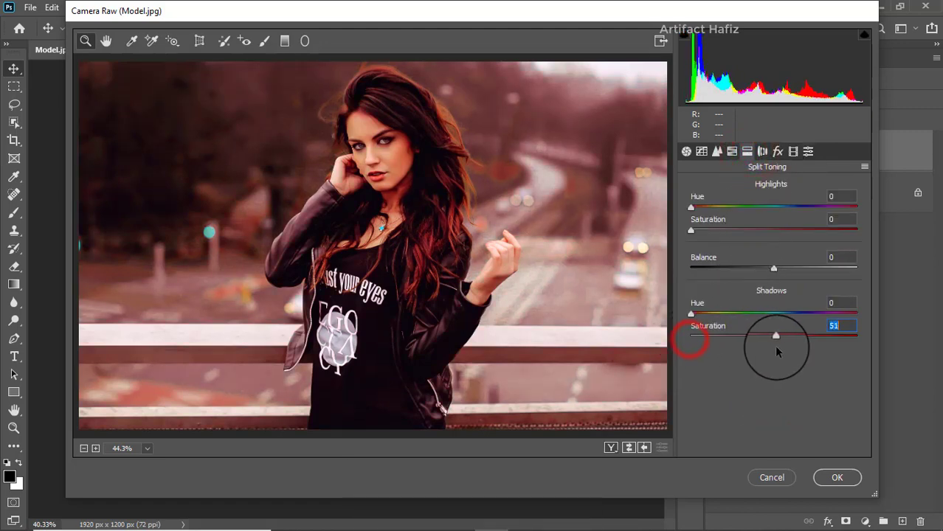
{"action": "mouse_move", "coordinate": [690, 313]}
{"action": "left_mouse_down"}
{"action": "mouse_move", "coordinate": [809, 312]}
{"action": "mouse_move", "coordinate": [693, 337]}
{"action": "mouse_move", "coordinate": [726, 339]}
{"action": "left_mouse_up"}
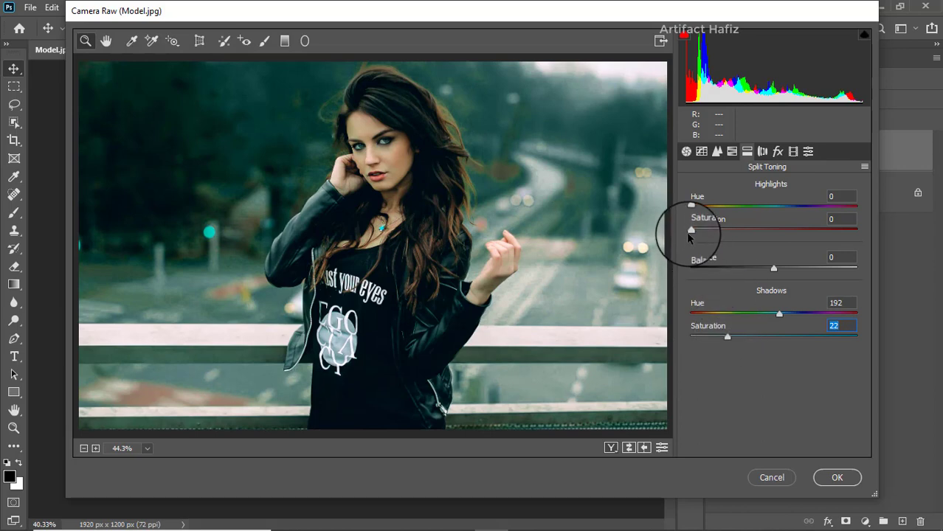
{"action": "left_click_drag", "start_coordinate": [692, 230], "coordinate": [763, 233]}
{"action": "left_click_drag", "start_coordinate": [691, 207], "coordinate": [754, 210]}
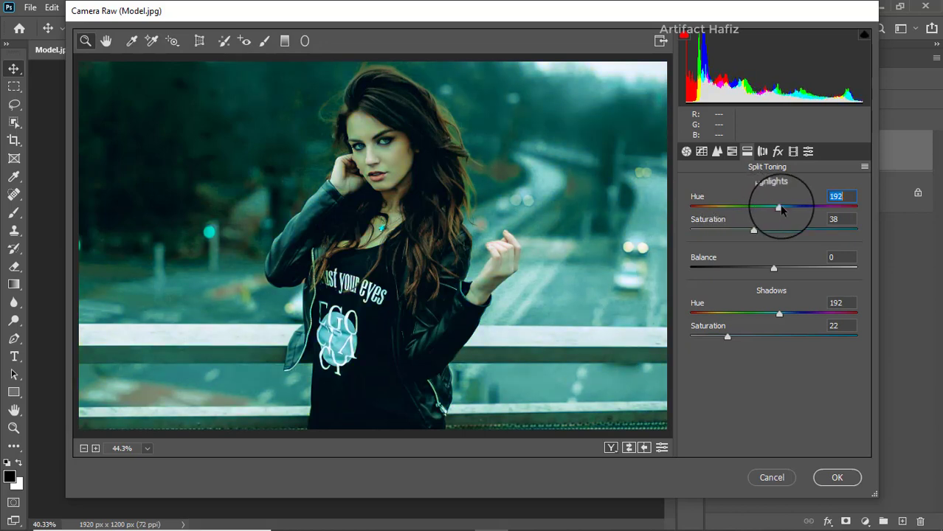
{"action": "mouse_move", "coordinate": [785, 209]}
{"action": "left_mouse_down"}
{"action": "mouse_move", "coordinate": [677, 234]}
{"action": "mouse_move", "coordinate": [706, 232]}
{"action": "left_mouse_up"}
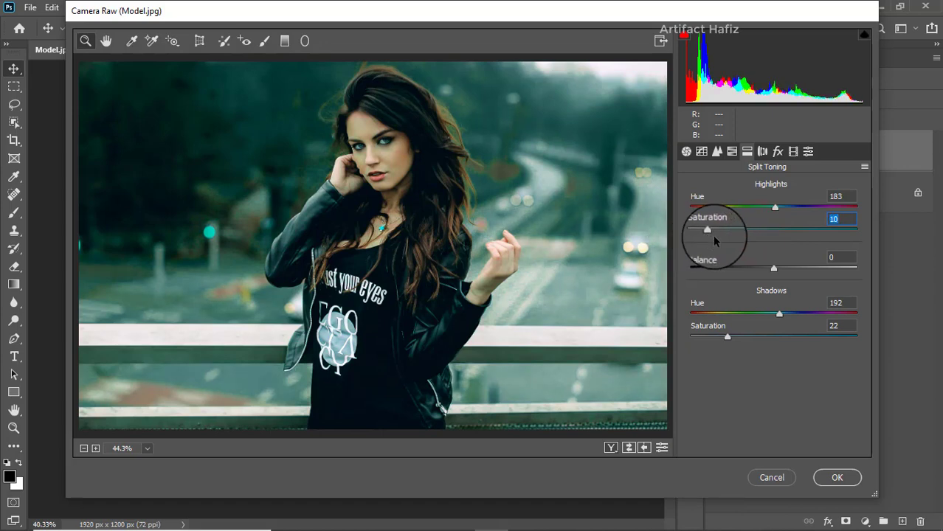
Set Calibration Red, Green, Blue Primary saturation to +5, +11, +11 and apply Camera Raw
{"action": "left_click", "coordinate": [792, 151]}
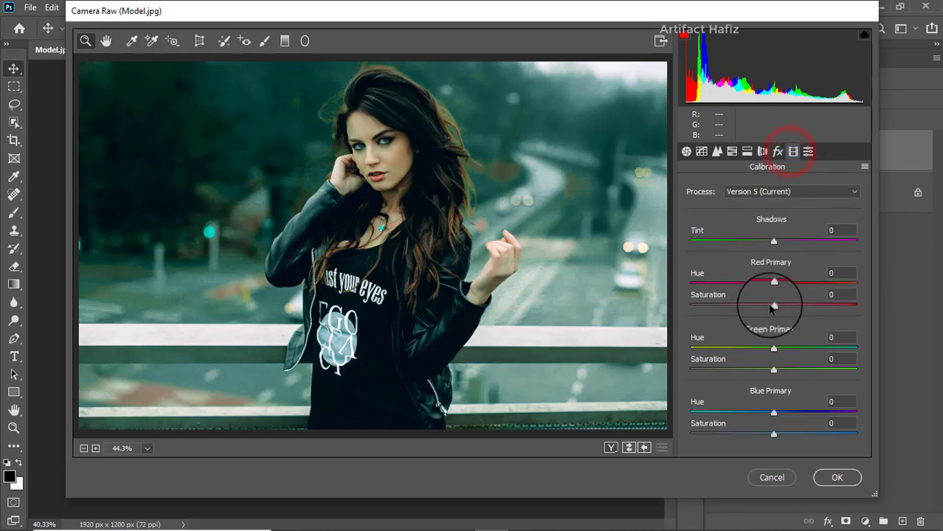
{"action": "mouse_move", "coordinate": [773, 307]}
{"action": "left_mouse_down"}
{"action": "mouse_move", "coordinate": [751, 305]}
{"action": "mouse_move", "coordinate": [803, 305]}
{"action": "mouse_move", "coordinate": [735, 307]}
{"action": "mouse_move", "coordinate": [788, 307]}
{"action": "mouse_move", "coordinate": [779, 307]}
{"action": "left_mouse_up"}
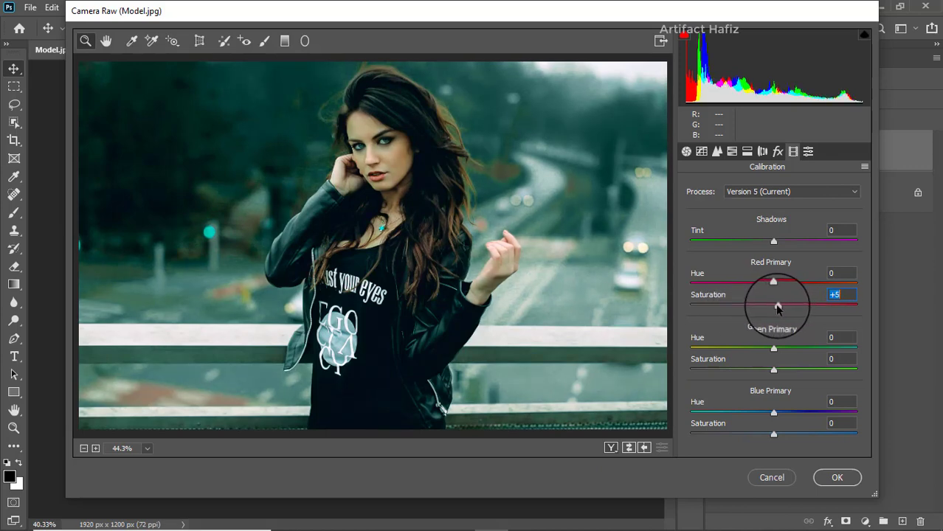
{"action": "left_click_drag", "start_coordinate": [775, 368], "coordinate": [780, 369]}
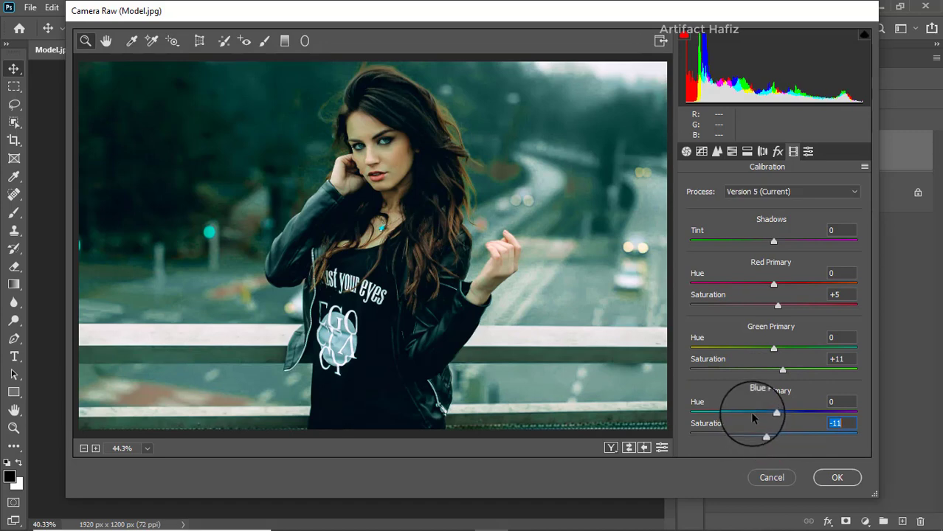
{"action": "left_click_drag", "start_coordinate": [766, 435], "coordinate": [788, 436]}
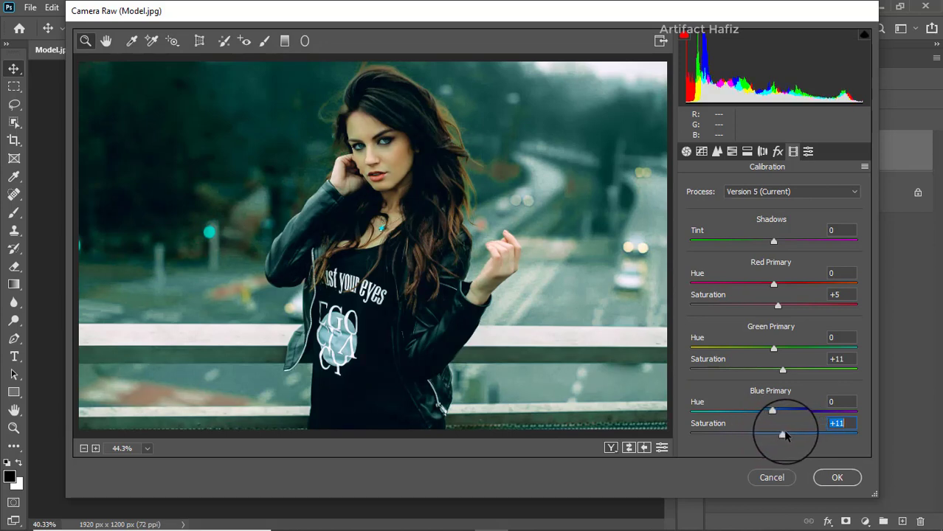
{"action": "left_click", "coordinate": [827, 477]}
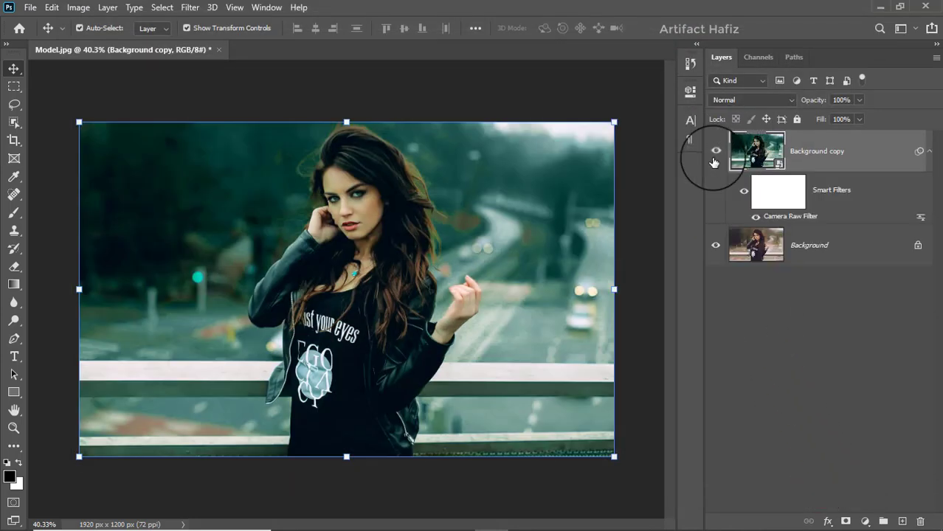
Compare the filtered layer with the original, then add a Color Lookup layer using Soft_Warming.look
{"action": "left_click", "coordinate": [714, 155]}
{"action": "left_click", "coordinate": [715, 156]}
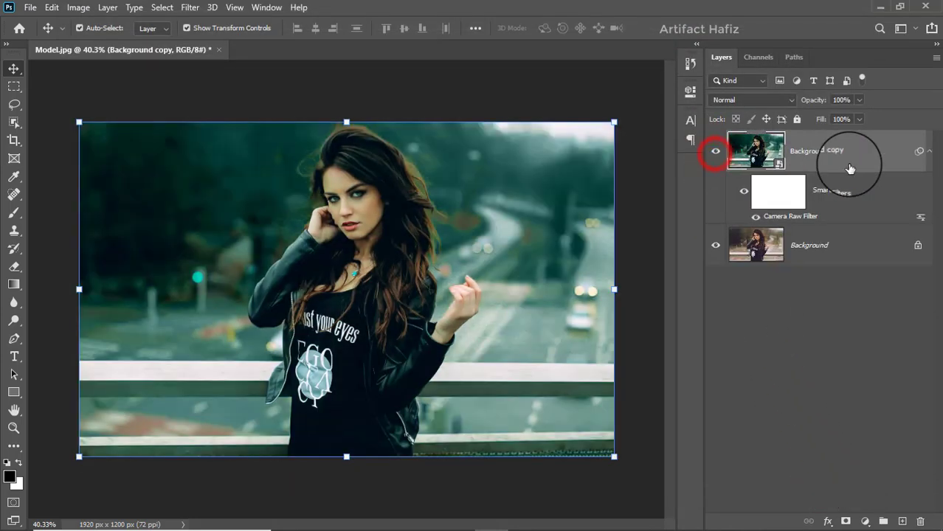
{"action": "left_click", "coordinate": [817, 152]}
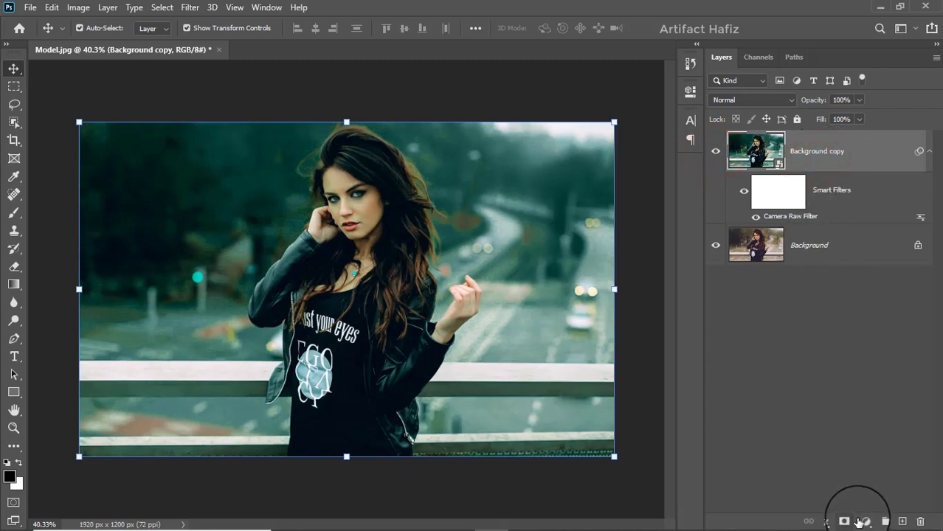
{"action": "left_click", "coordinate": [865, 521]}
{"action": "left_click", "coordinate": [864, 443]}
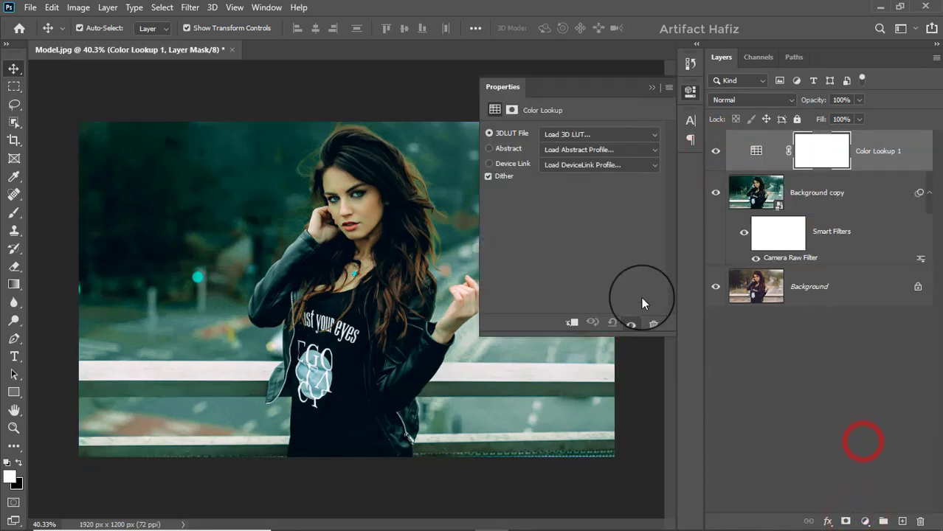
{"action": "left_click", "coordinate": [566, 135]}
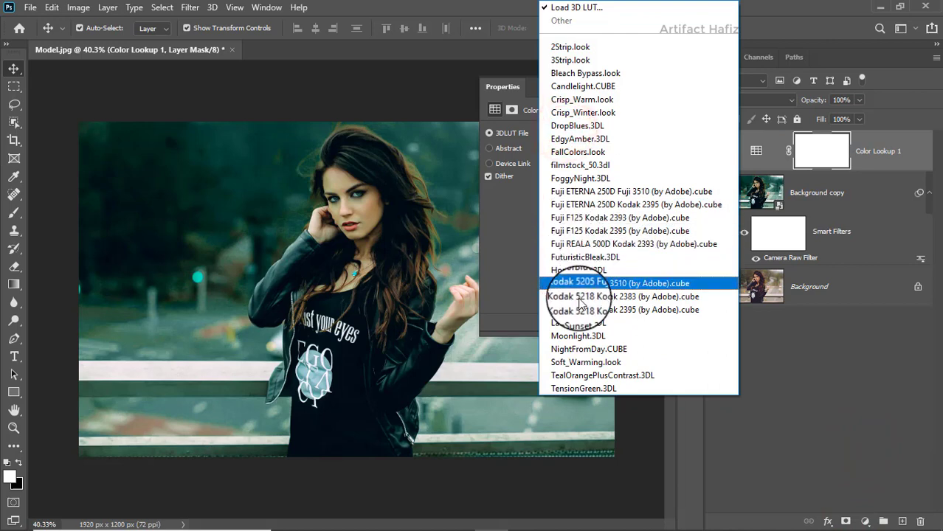
{"action": "left_click", "coordinate": [585, 362]}
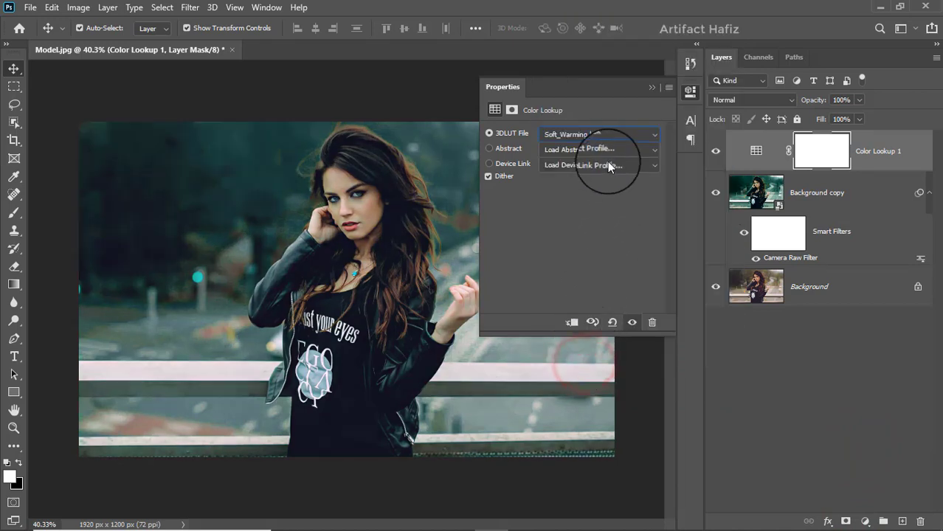
{"action": "left_click", "coordinate": [651, 88]}
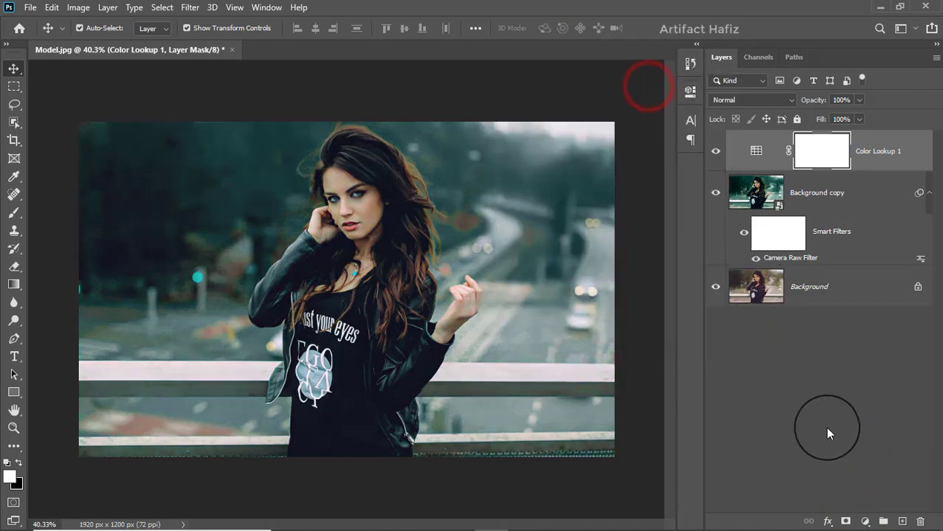
Add a second Color Lookup layer with the Fuji F125 Kodak 2395 LUT
{"action": "left_click", "coordinate": [866, 522]}
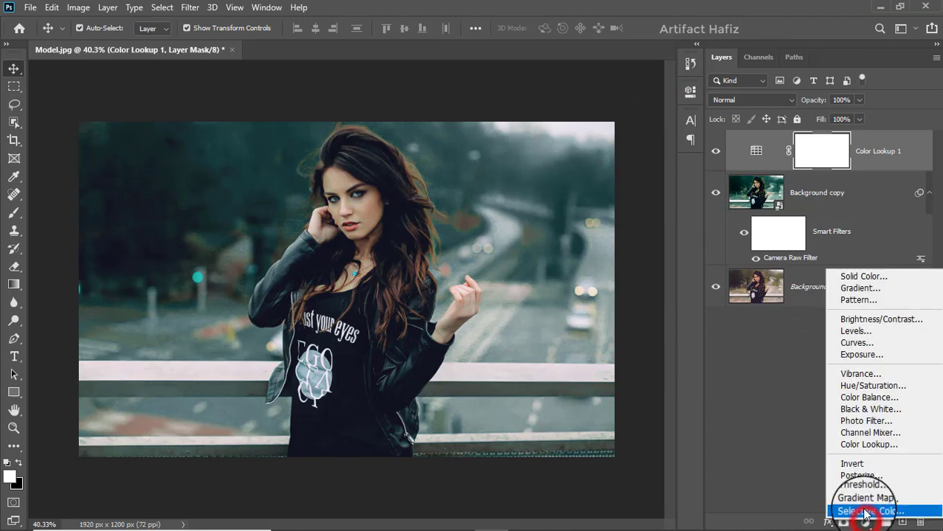
{"action": "left_click", "coordinate": [864, 444]}
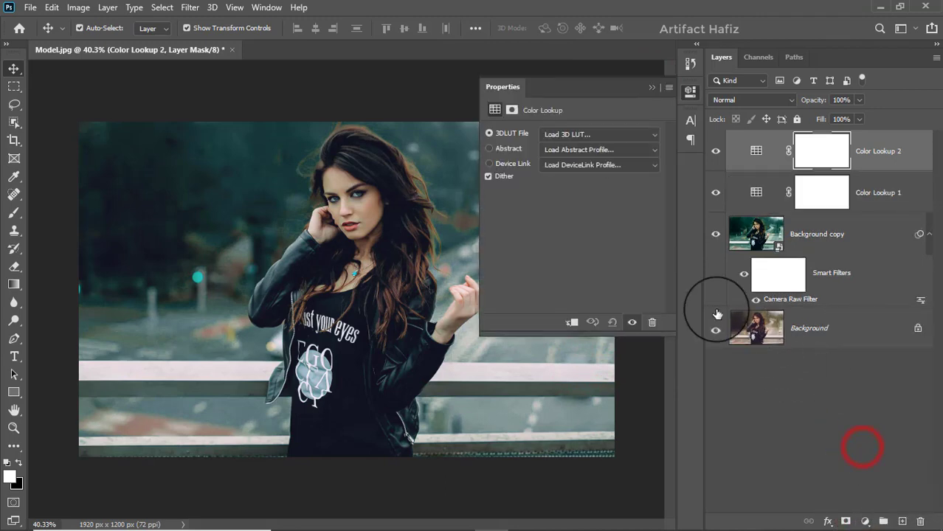
{"action": "left_click", "coordinate": [590, 132]}
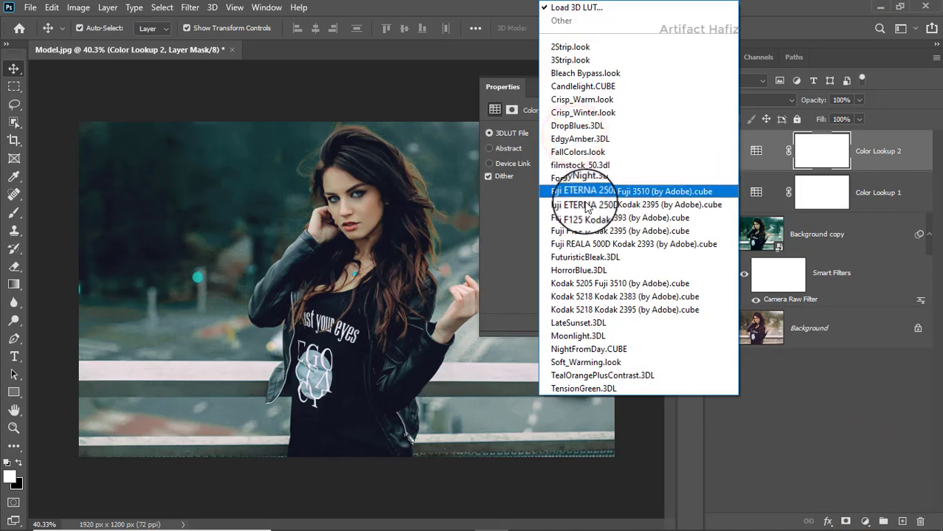
{"action": "left_click", "coordinate": [592, 231]}
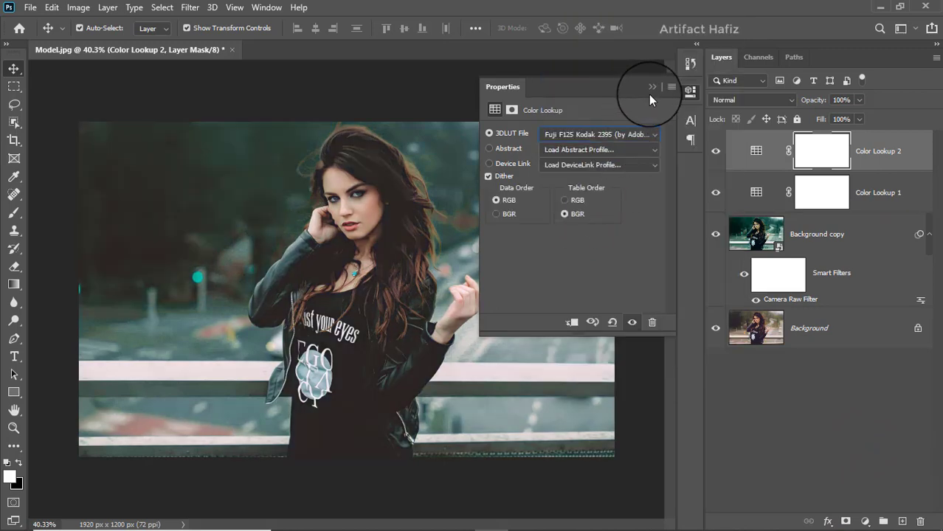
{"action": "left_click", "coordinate": [655, 87]}
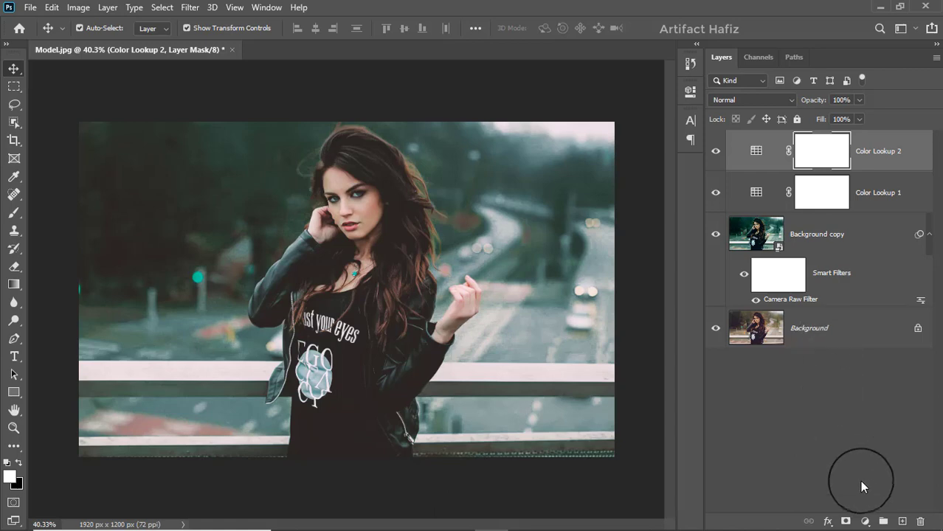
Add a Curves layer with a gentle S-curve, darker shadows and lifted highlights
{"action": "left_click", "coordinate": [864, 521]}
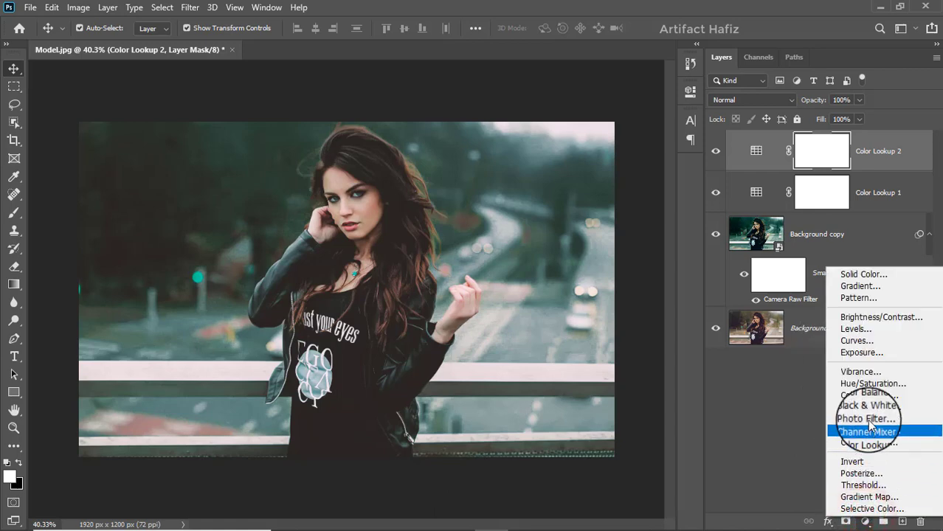
{"action": "left_click", "coordinate": [857, 340]}
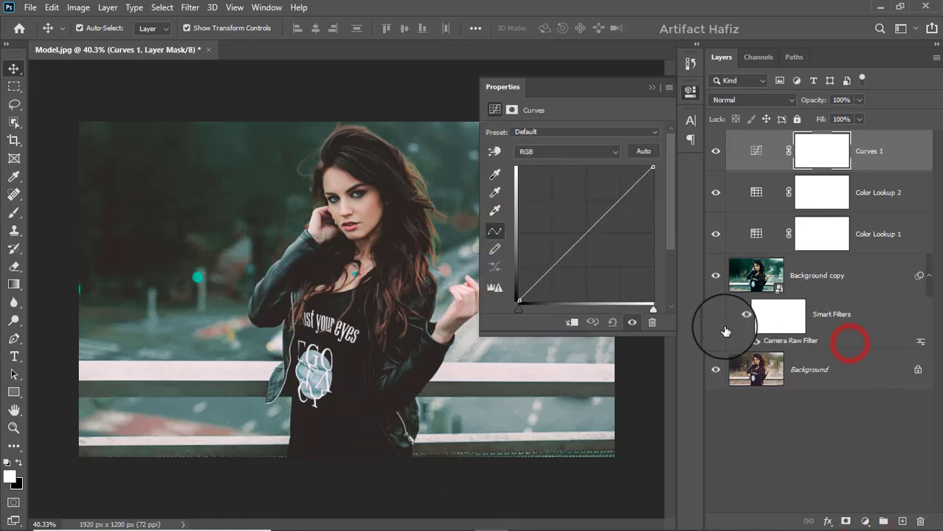
{"action": "left_click", "coordinate": [558, 263]}
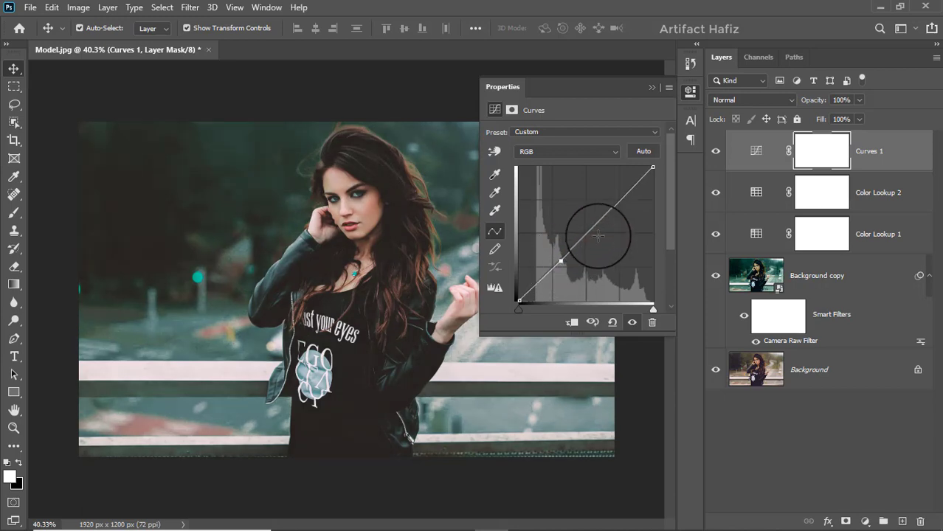
{"action": "left_click", "coordinate": [613, 198]}
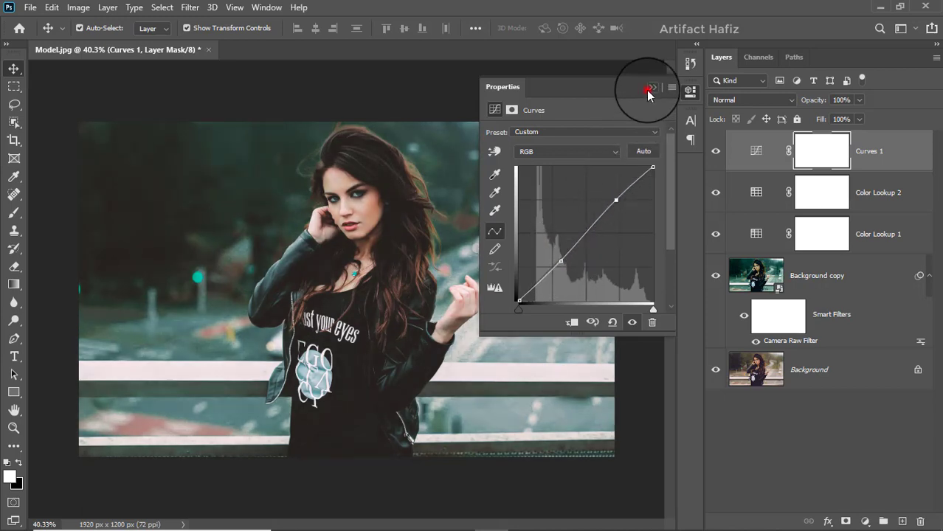
{"action": "left_click", "coordinate": [648, 90]}
Add a Levels layer with the white input set to 248 and select the layer
{"action": "left_click", "coordinate": [863, 521]}
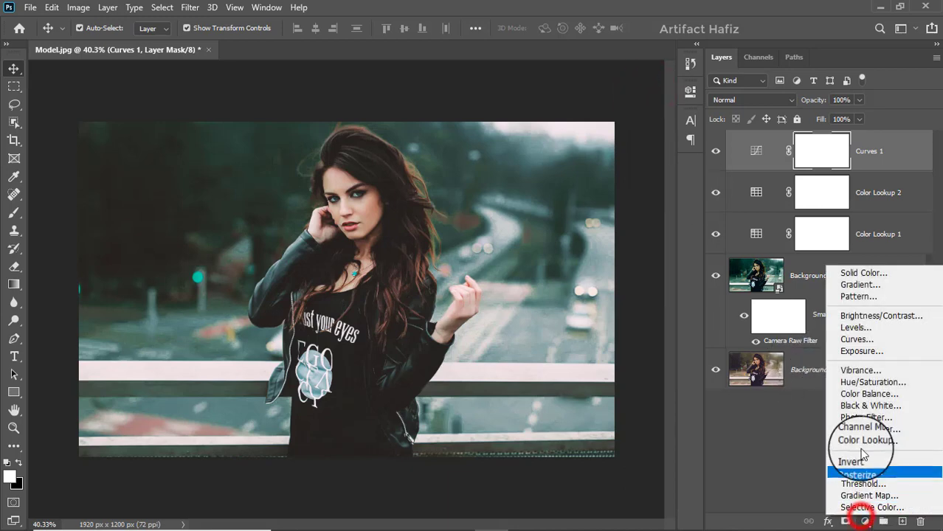
{"action": "left_click", "coordinate": [854, 329]}
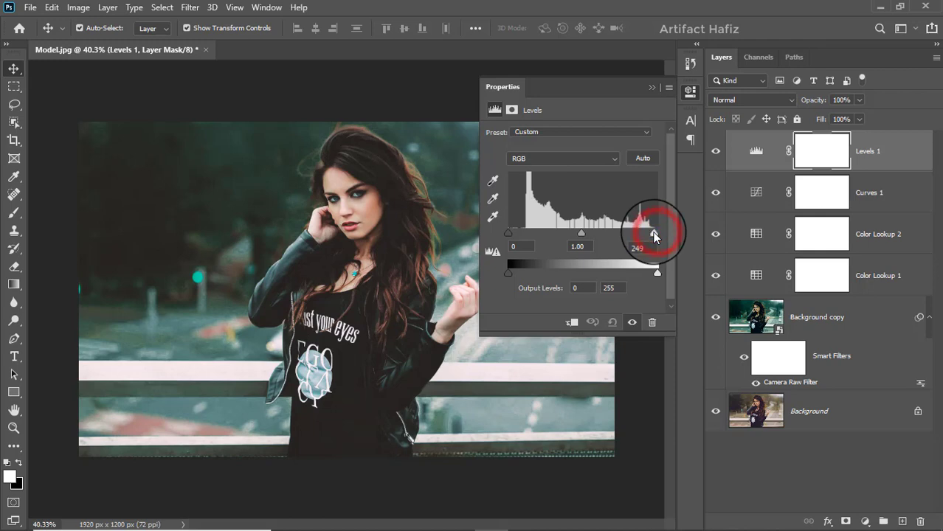
{"action": "left_click_drag", "start_coordinate": [653, 236], "coordinate": [652, 235]}
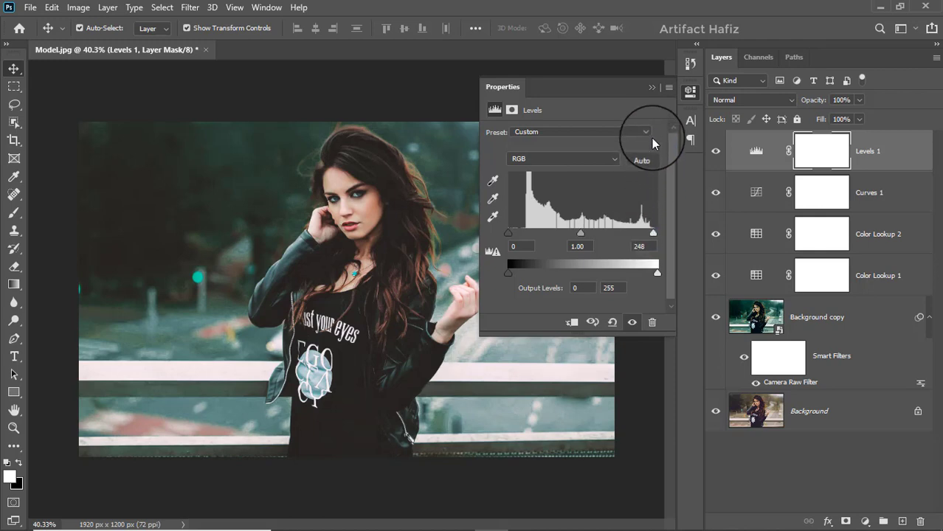
{"action": "left_click", "coordinate": [651, 88]}
{"action": "left_click", "coordinate": [860, 155]}
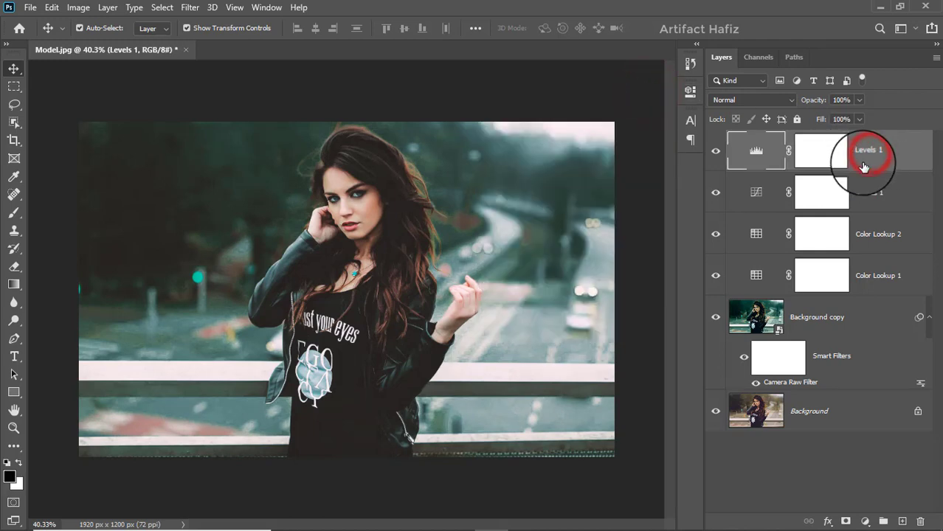
Merge visible layers into a new Layer 1, convert it for Smart Filters, and launch Camera Raw
{"action": "key", "text": "ctrl+alt+shift+e"}
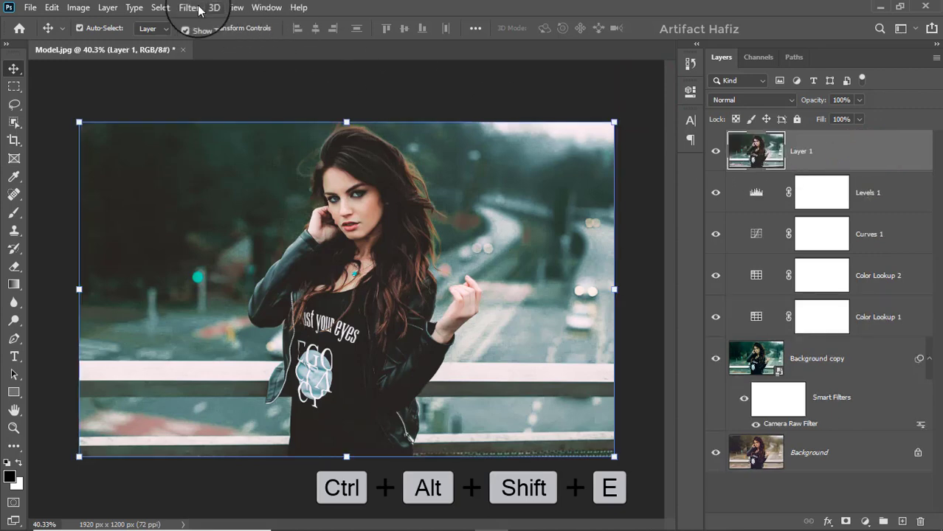
{"action": "left_click", "coordinate": [190, 8]}
{"action": "left_click", "coordinate": [201, 45]}
{"action": "left_click", "coordinate": [190, 7]}
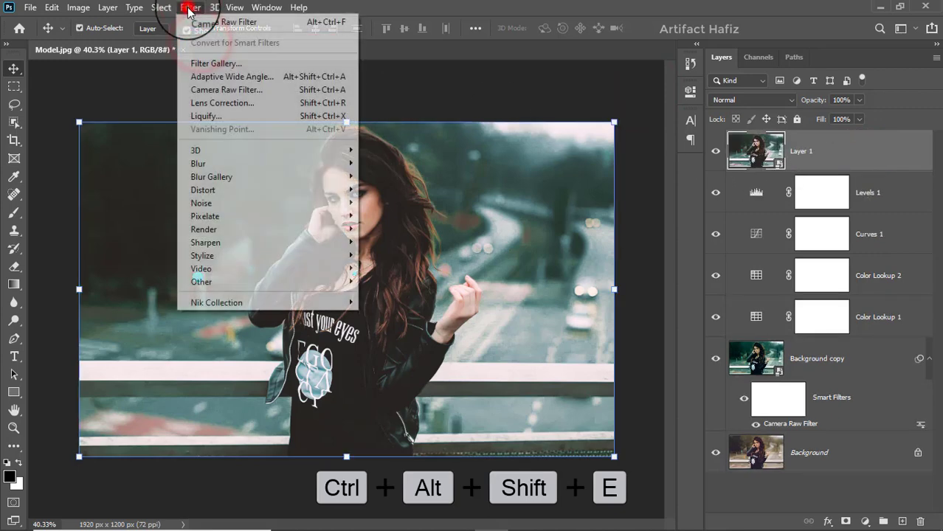
{"action": "left_click", "coordinate": [219, 90]}
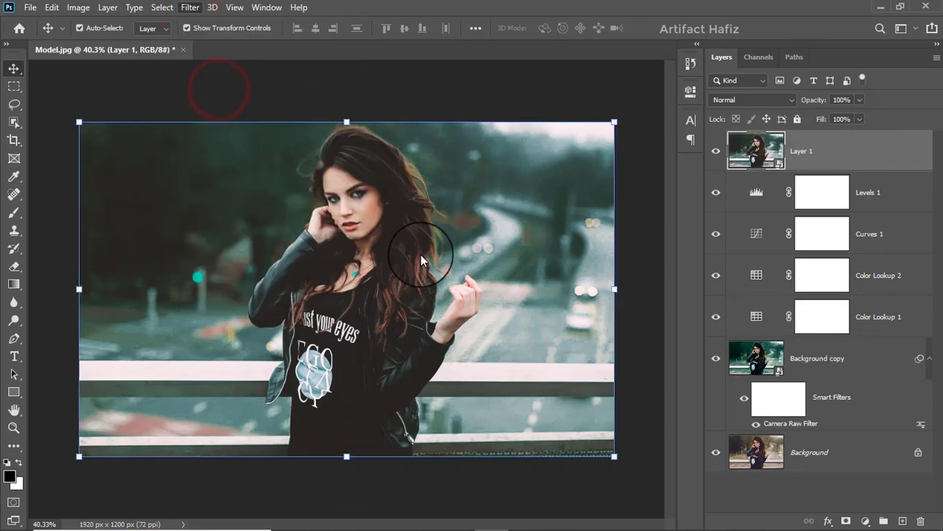
Set Camera Raw Clarity +5 and Vibrance -13 on Layer 1 and apply
{"action": "scroll", "coordinate": [763, 336], "scroll_direction": "down", "scroll_amount": 3}
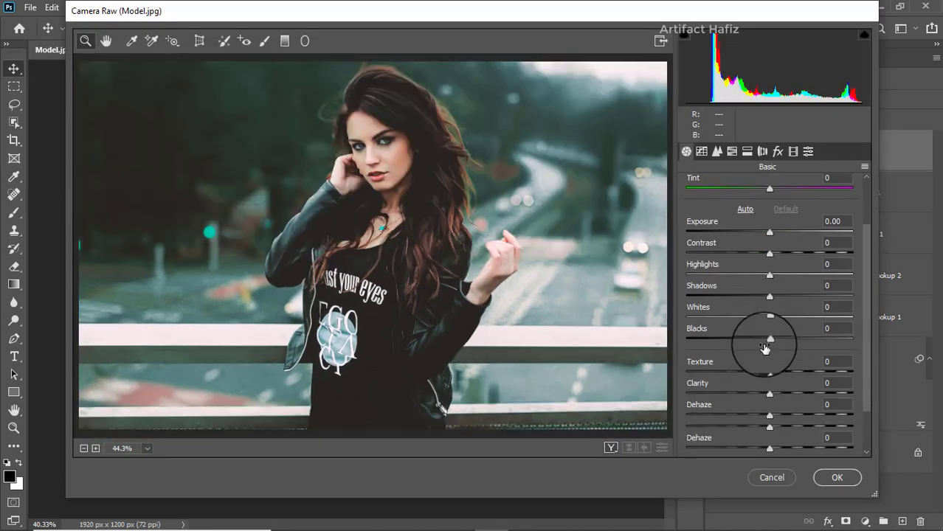
{"action": "left_click", "coordinate": [697, 153]}
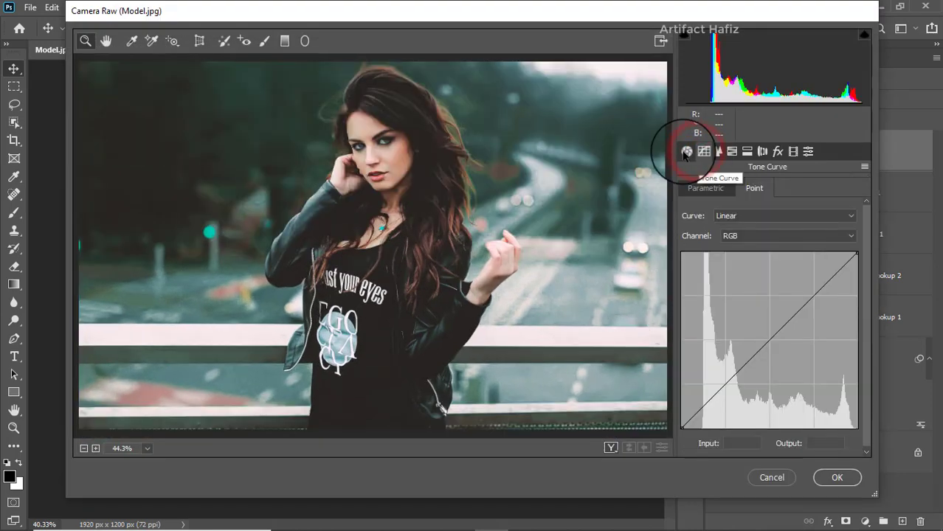
{"action": "left_click", "coordinate": [685, 152]}
{"action": "scroll", "coordinate": [763, 344], "scroll_direction": "down", "scroll_amount": 1}
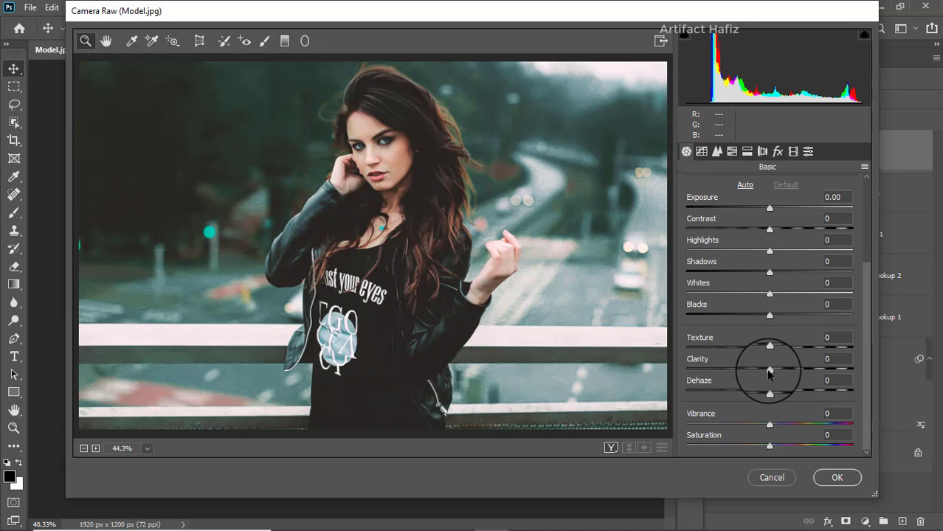
{"action": "left_click_drag", "start_coordinate": [768, 371], "coordinate": [762, 350]}
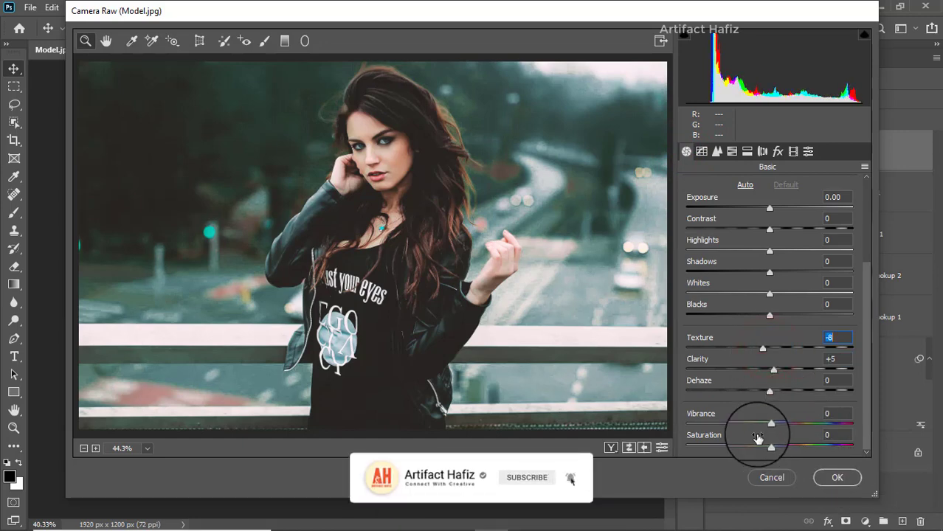
{"action": "left_click_drag", "start_coordinate": [778, 426], "coordinate": [756, 425]}
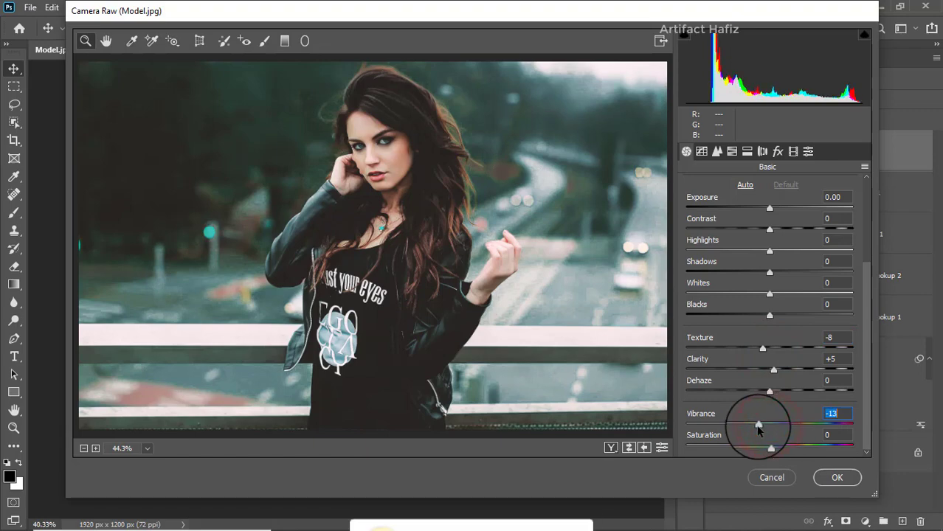
{"action": "left_click", "coordinate": [836, 478]}
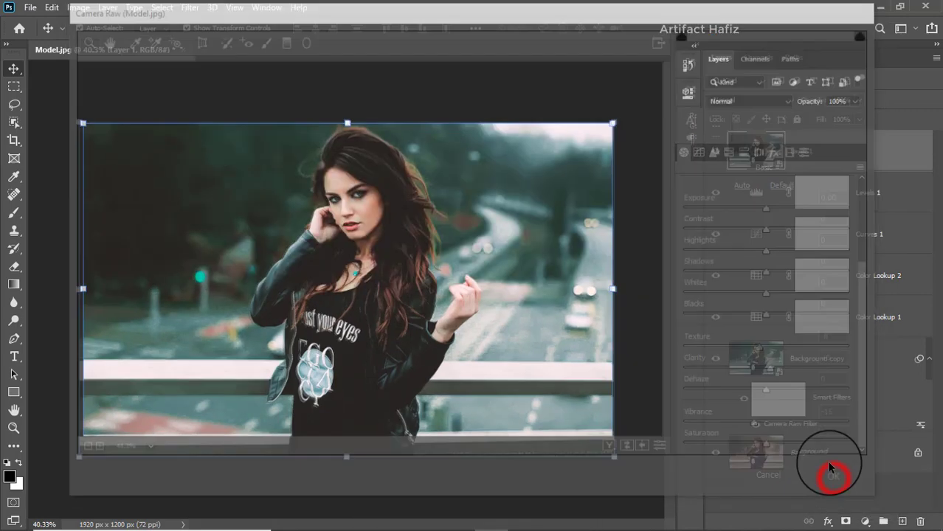
{"action": "scroll", "coordinate": [760, 380], "scroll_direction": "down", "scroll_amount": 1}
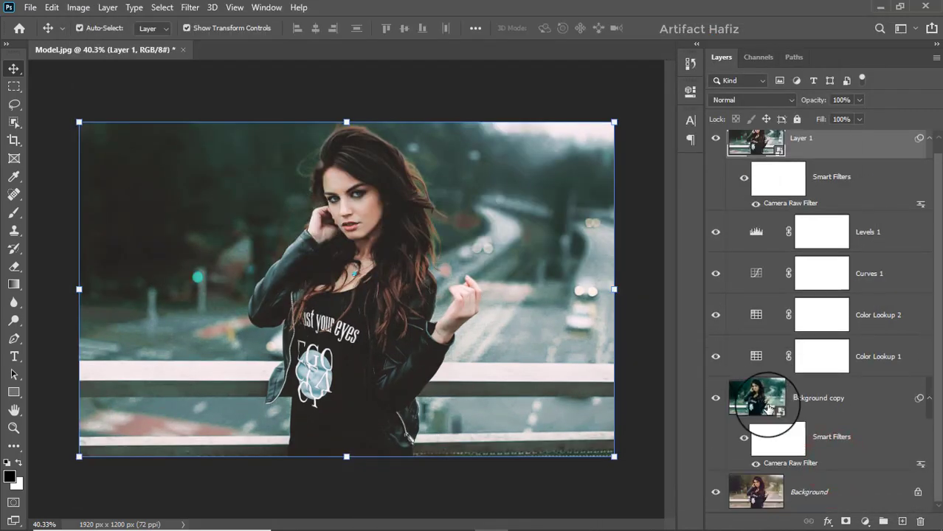
{"action": "left_click", "coordinate": [714, 492], "text": "alt"}
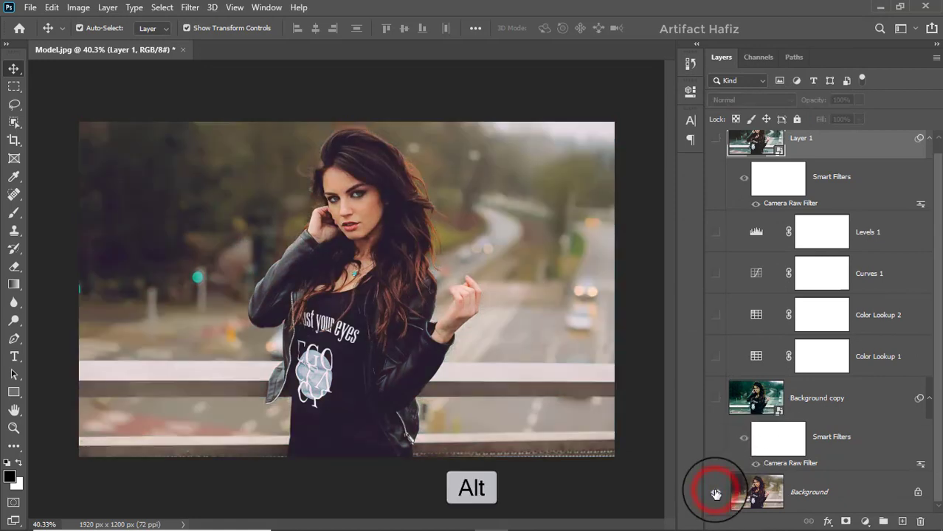
{"action": "left_click", "coordinate": [715, 492], "text": "alt"}
{"action": "left_click", "coordinate": [715, 492], "text": "alt"}
{"action": "left_click", "coordinate": [714, 492], "text": "alt"}
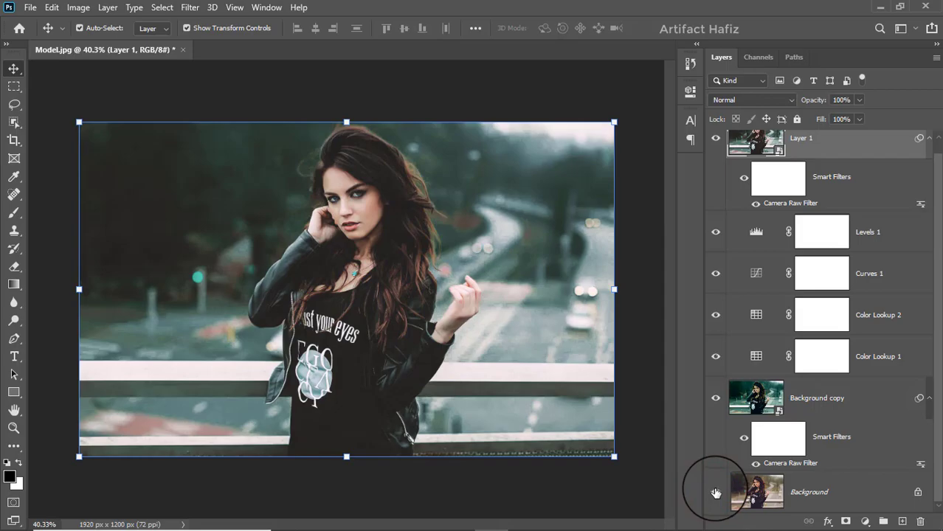